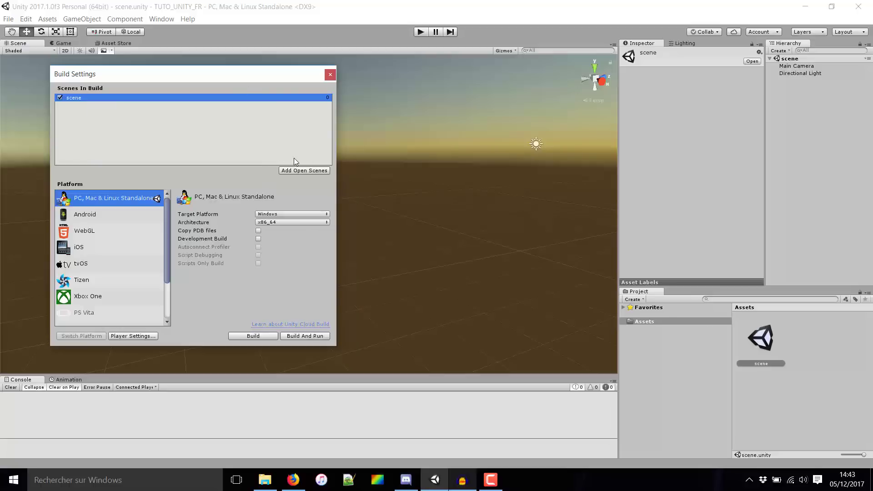
Choose the x86_64 architecture for the PC, Mac & Linux Standalone build
{"action": "scroll", "coordinate": [118, 212], "scroll_direction": "down", "scroll_amount": 3}
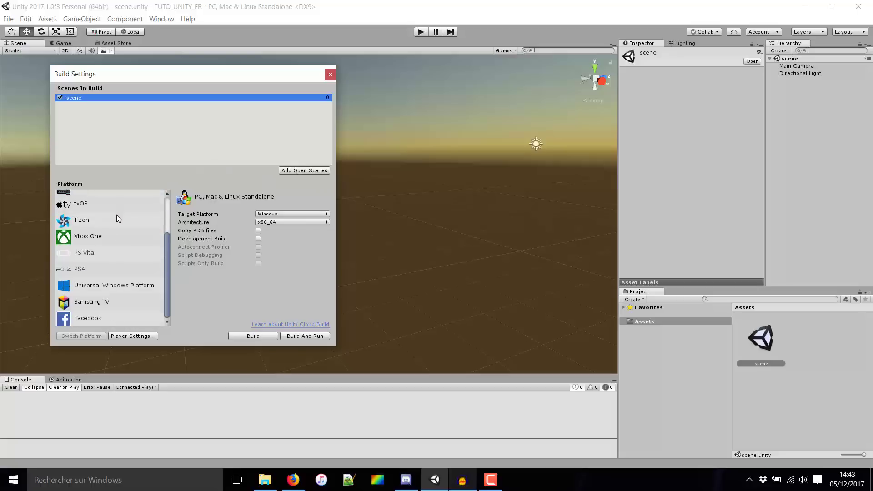
{"action": "scroll", "coordinate": [111, 217], "scroll_direction": "up", "scroll_amount": 3}
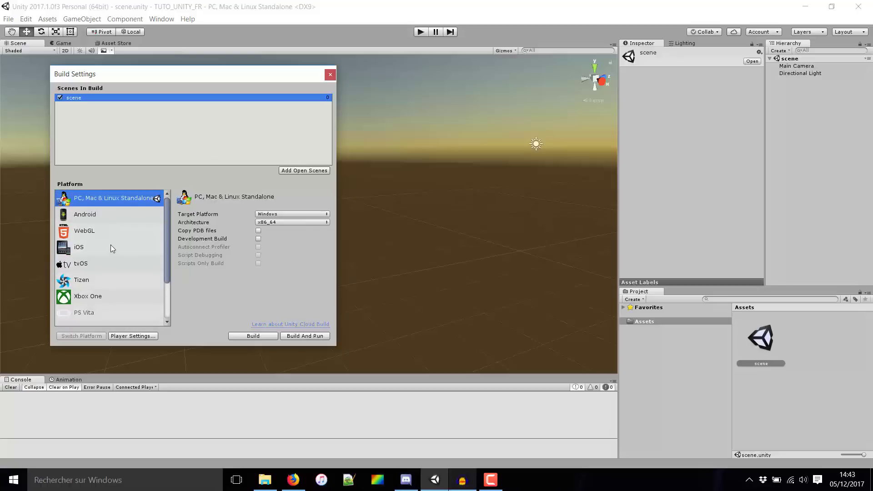
{"action": "left_click", "coordinate": [272, 222]}
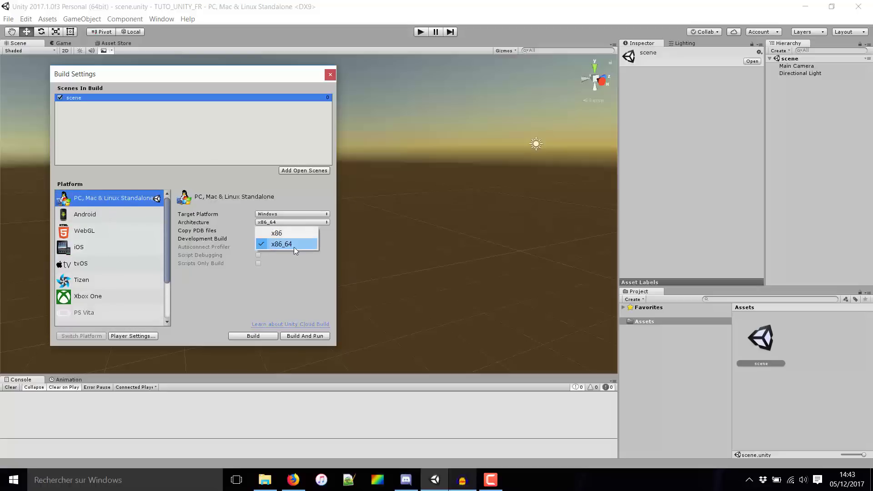
{"action": "left_click", "coordinate": [294, 247]}
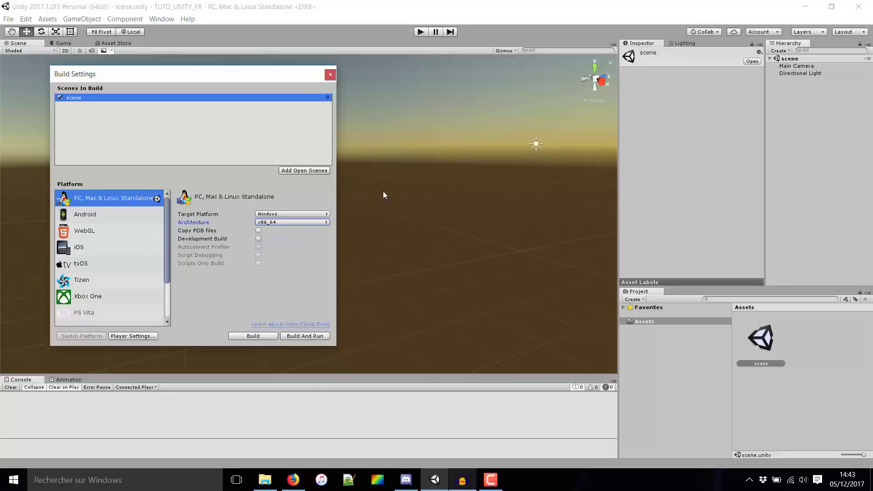
Start the build, then create a folder named Build inside TUTO_UNITY_FR and open it as the destination
{"action": "left_click", "coordinate": [254, 336]}
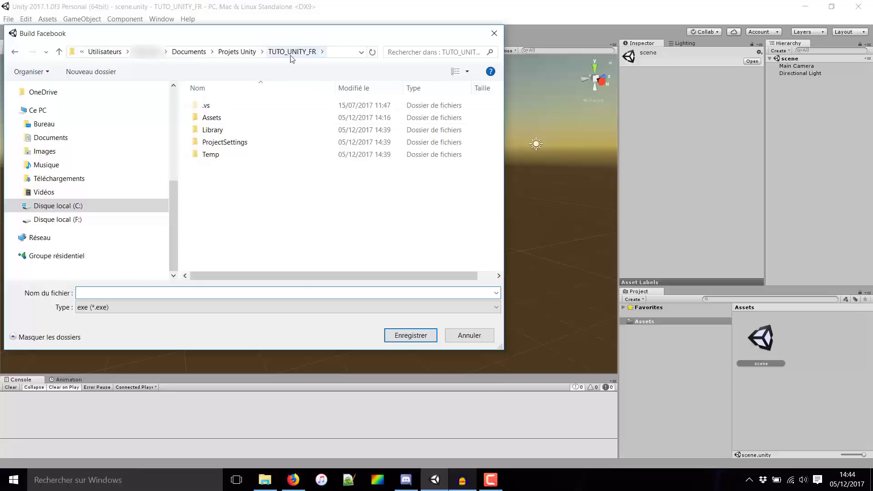
{"action": "left_click", "coordinate": [110, 71]}
{"action": "type", "text": "Build"}
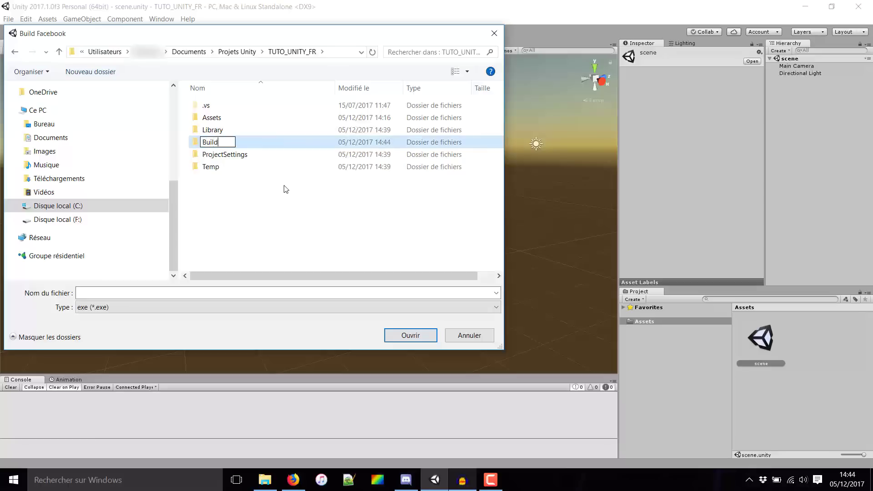
{"action": "key", "text": "Return"}
{"action": "key", "text": "Return"}
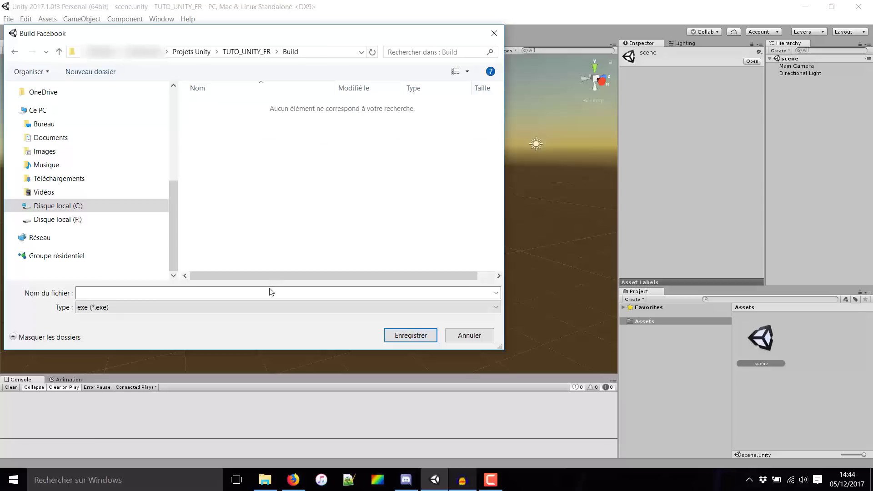
Name the executable monJeu and save the build in the Build folder
{"action": "left_click", "coordinate": [269, 292]}
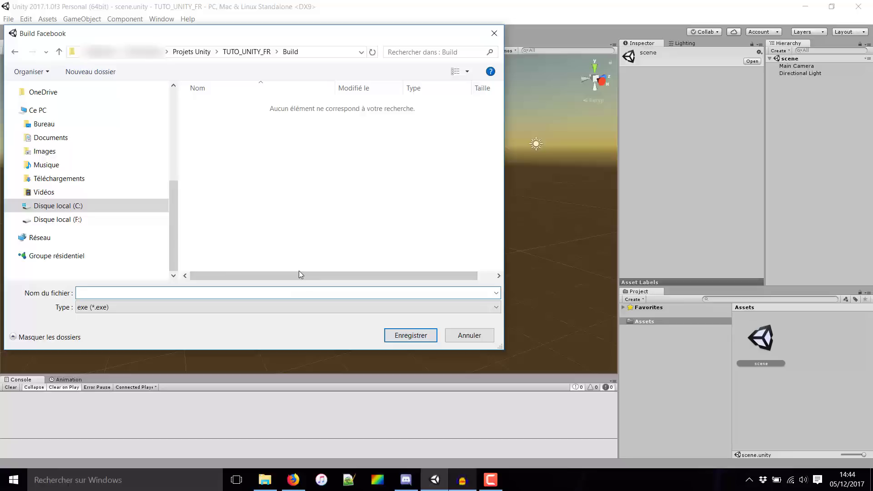
{"action": "type", "text": "Facebook"}
{"action": "key", "text": "Return"}
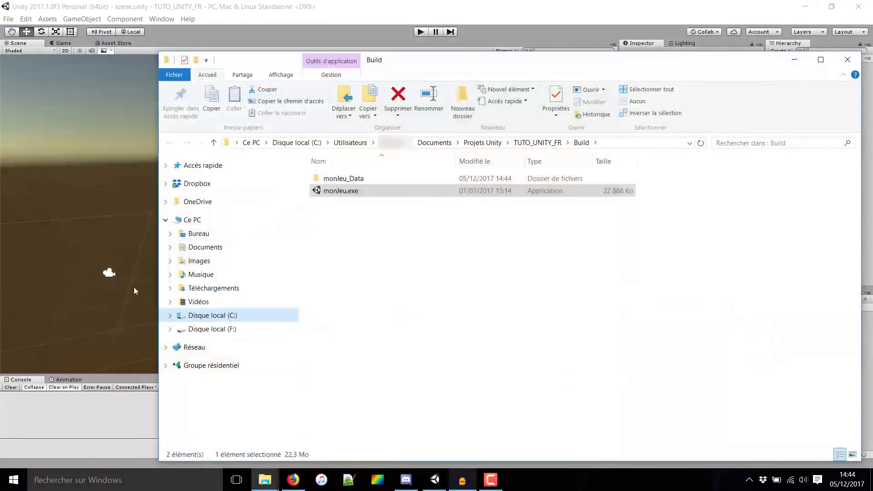
Examine the build output in the Build folder, comparing the monJeu_Data folder with the monJeu.exe application
{"action": "left_click", "coordinate": [637, 101]}
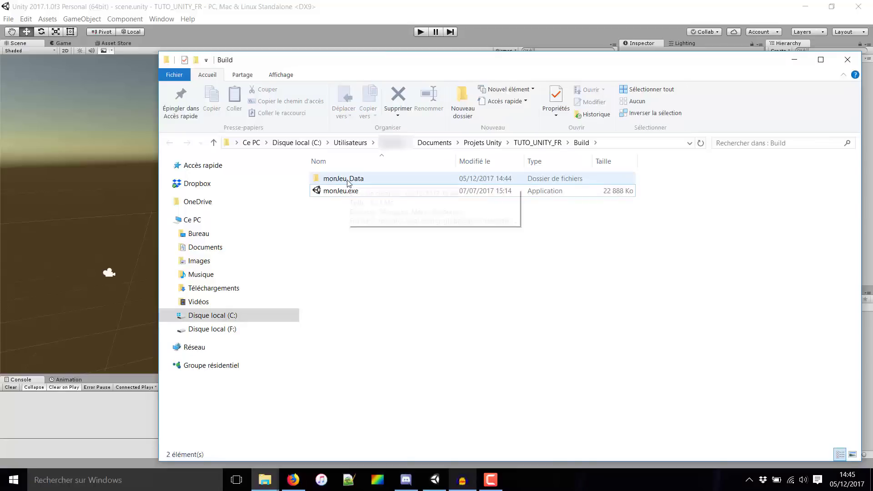
{"action": "left_click_drag", "start_coordinate": [402, 251], "coordinate": [318, 169]}
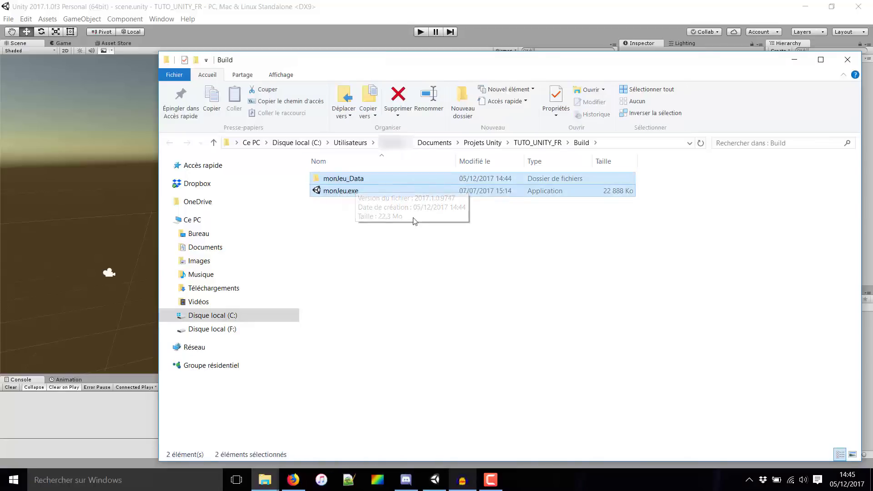
{"action": "left_click", "coordinate": [437, 268]}
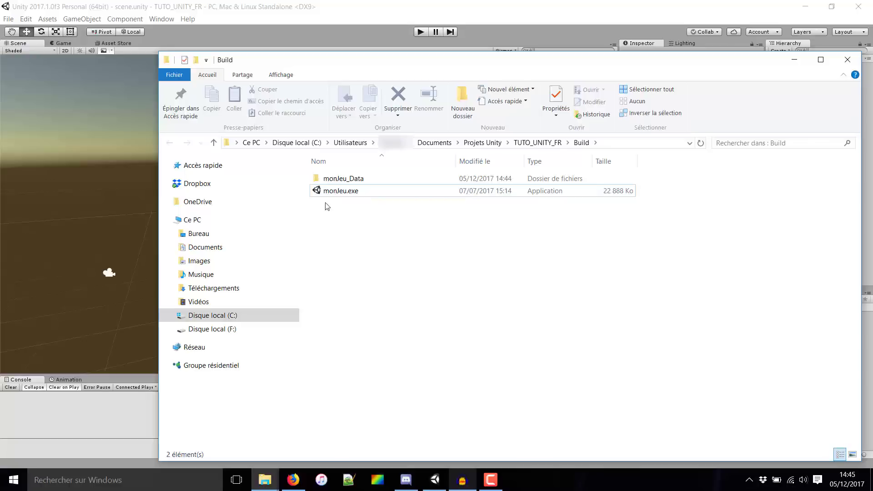
{"action": "left_click", "coordinate": [331, 180]}
{"action": "left_click", "coordinate": [331, 191]}
{"action": "left_click", "coordinate": [334, 181]}
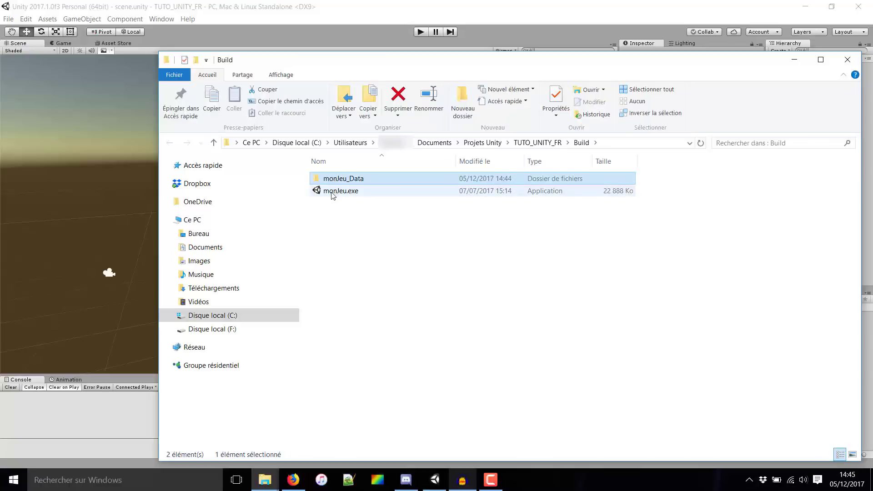
{"action": "left_click", "coordinate": [335, 192]}
{"action": "left_click", "coordinate": [344, 181]}
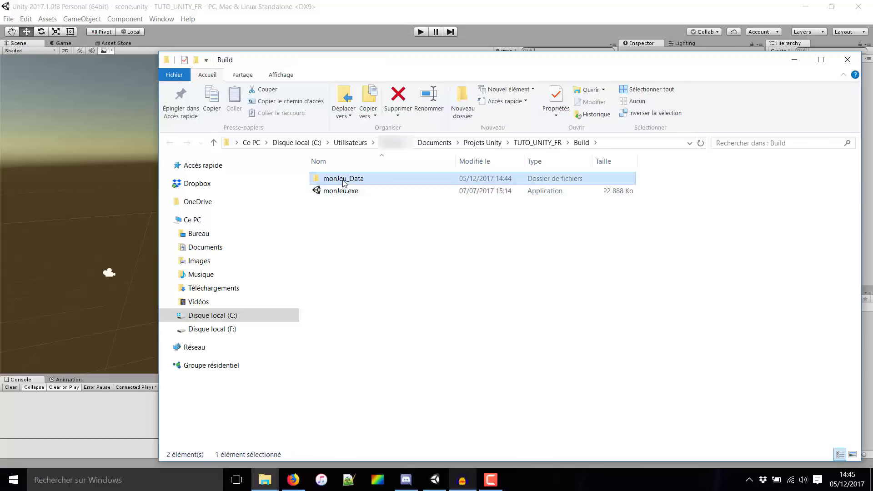
{"action": "left_click", "coordinate": [356, 222]}
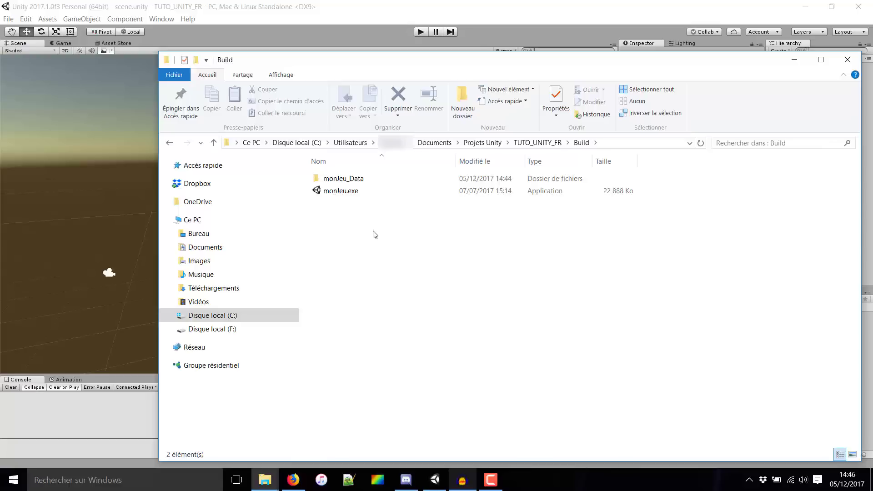
{"action": "left_click", "coordinate": [350, 193]}
{"action": "key", "text": "Up"}
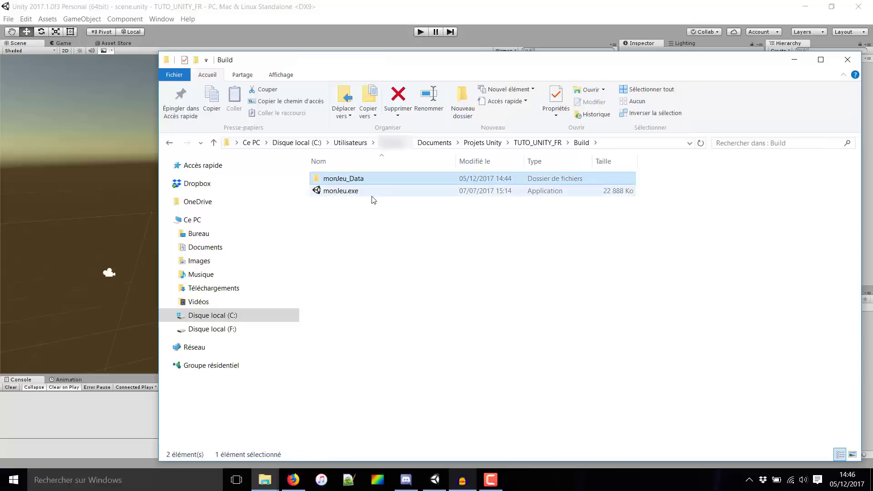
{"action": "left_click", "coordinate": [376, 200]}
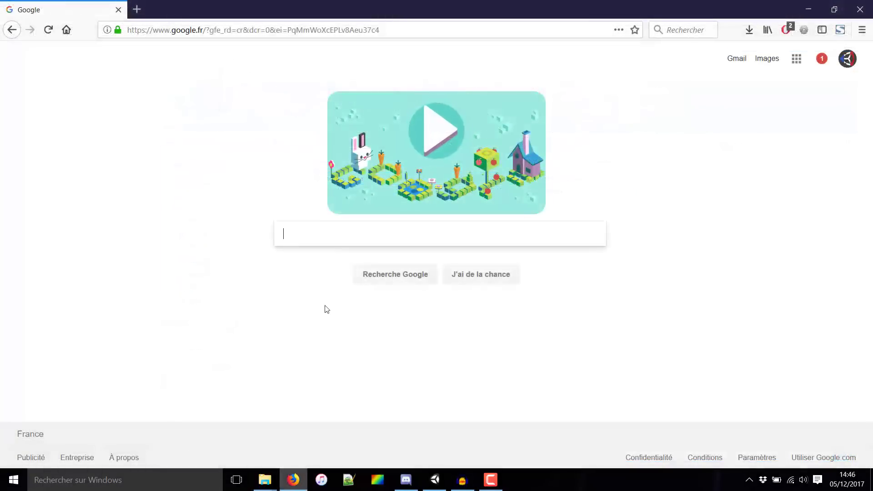
Search Google for "Inno setup" in Firefox and open the JRSoftware Inno Setup page
{"action": "type", "text": "Inn"}
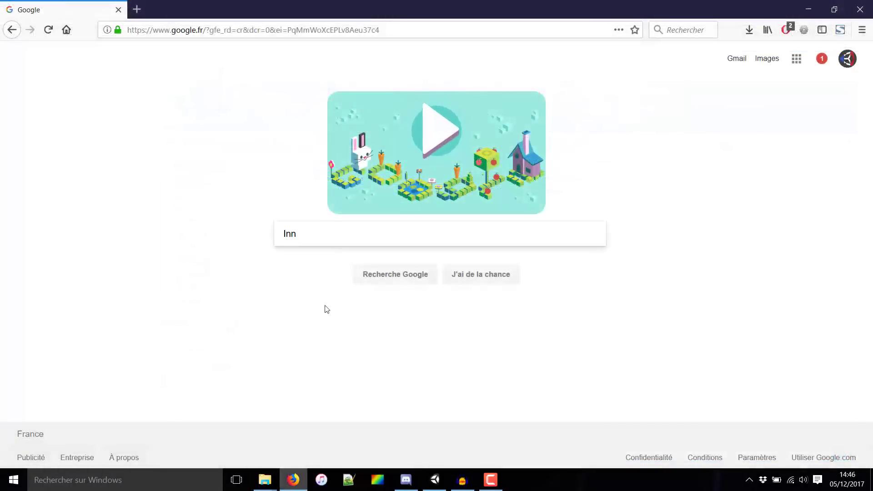
{"action": "type", "text": "o setup"}
{"action": "key", "text": "Return"}
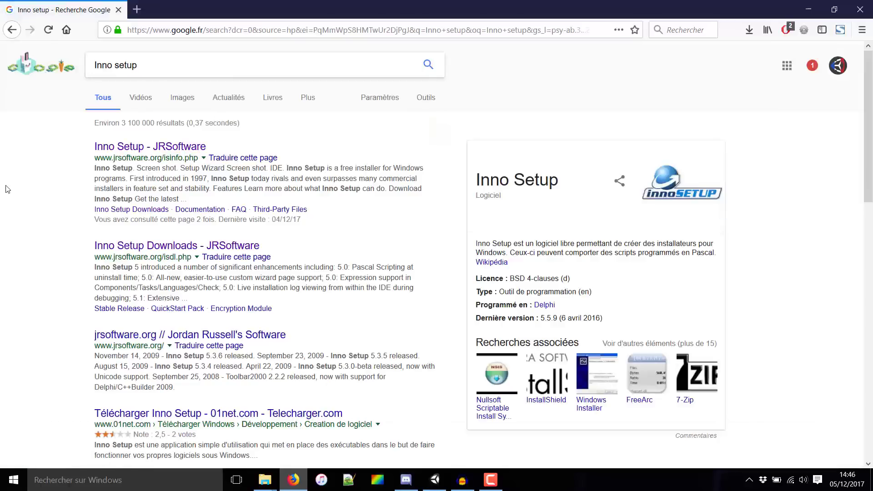
{"action": "left_click", "coordinate": [152, 147]}
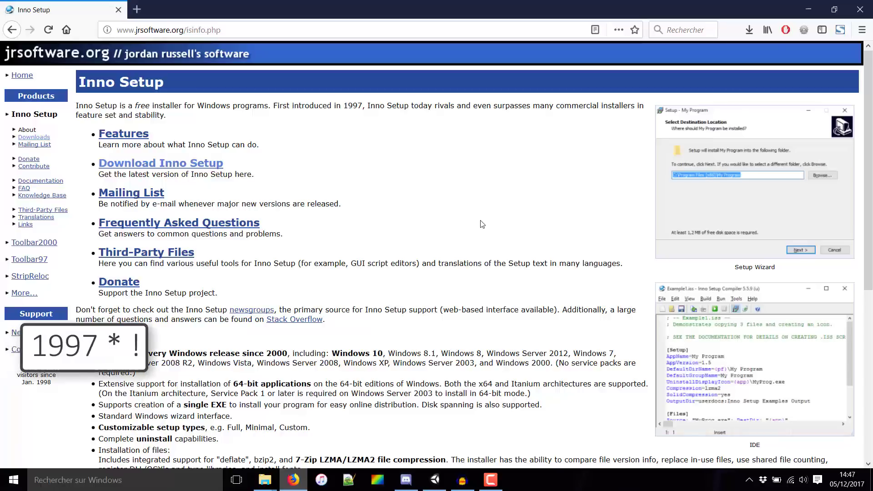
Download innosetup-5.5.9.exe from the Random site link on the Inno Setup downloads page and save the file
{"action": "left_click", "coordinate": [119, 164]}
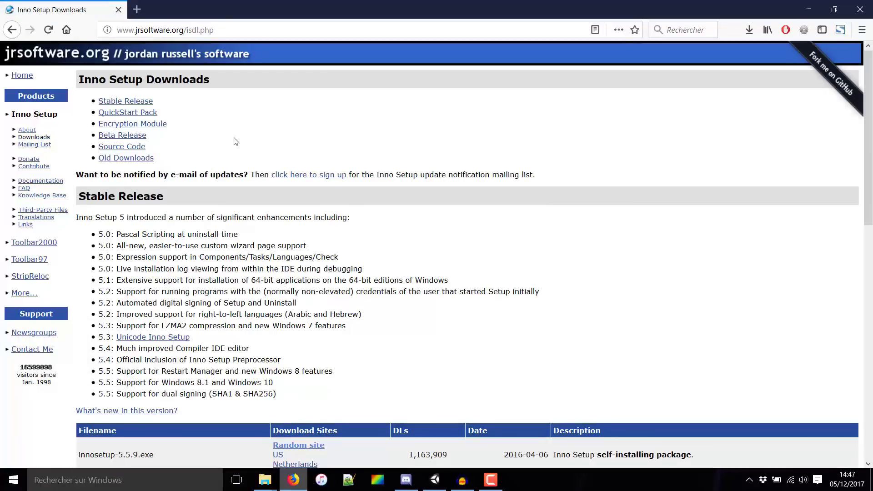
{"action": "scroll", "coordinate": [235, 141], "scroll_direction": "down", "scroll_amount": 2}
{"action": "scroll", "coordinate": [234, 141], "scroll_direction": "down", "scroll_amount": 4}
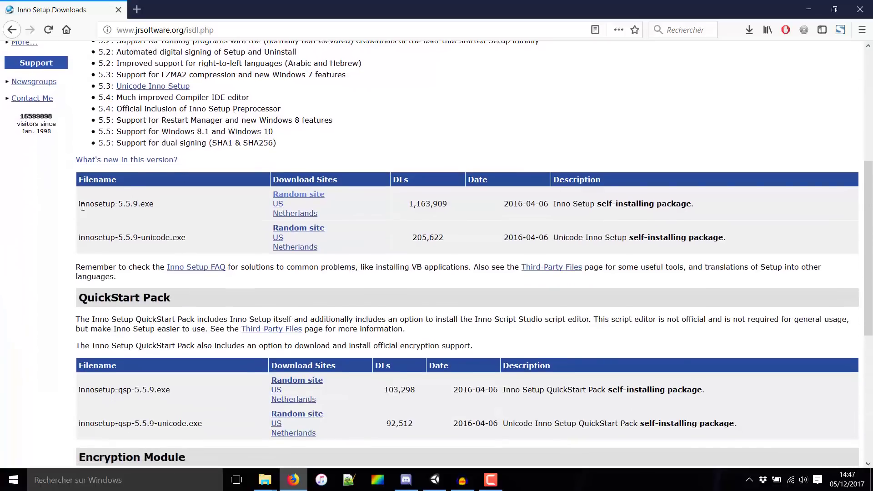
{"action": "left_click_drag", "start_coordinate": [79, 203], "coordinate": [715, 217]}
{"action": "left_click", "coordinate": [147, 214]}
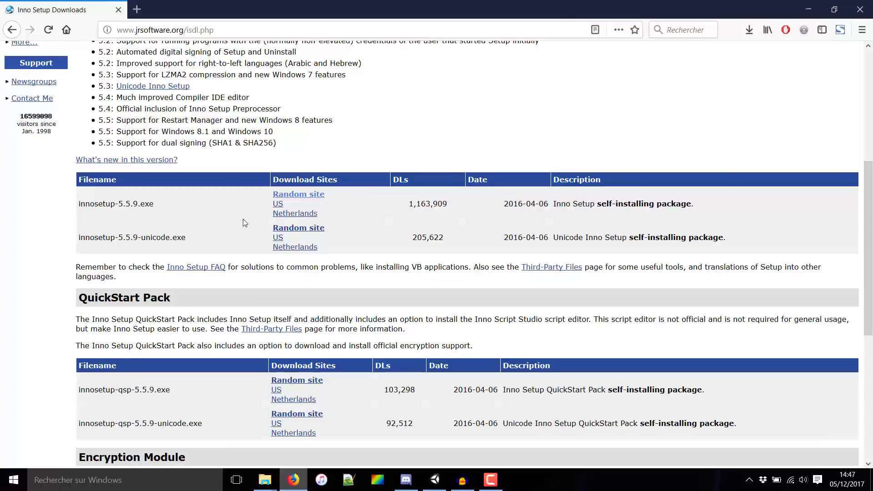
{"action": "left_click", "coordinate": [309, 195]}
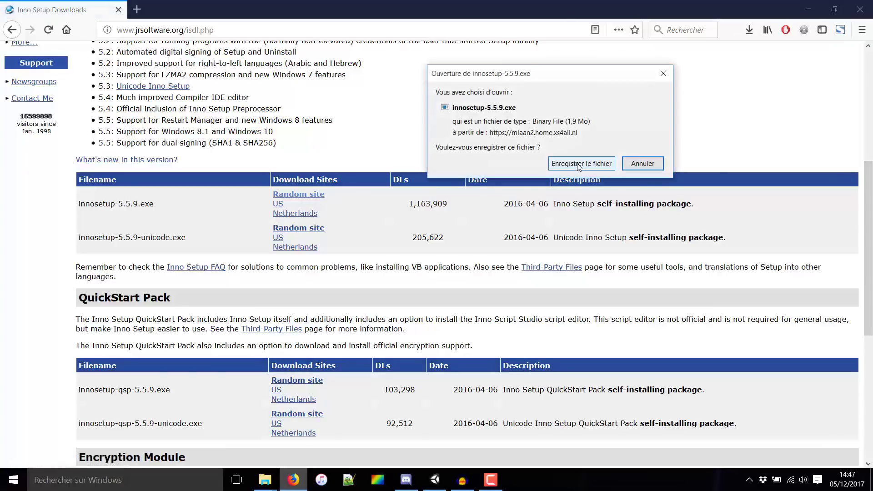
{"action": "left_click", "coordinate": [579, 165]}
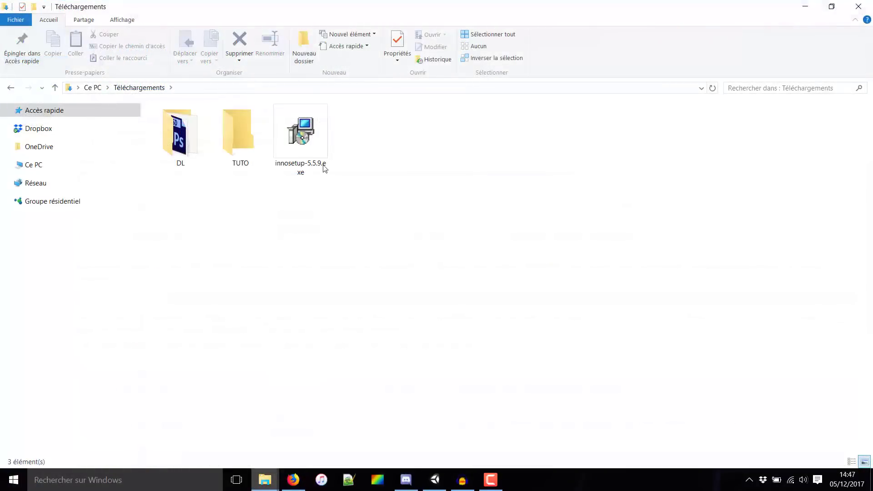
Run innosetup-5.5.9.exe from the Téléchargements folder, allow its execution and confirm the installer language
{"action": "left_click", "coordinate": [325, 168]}
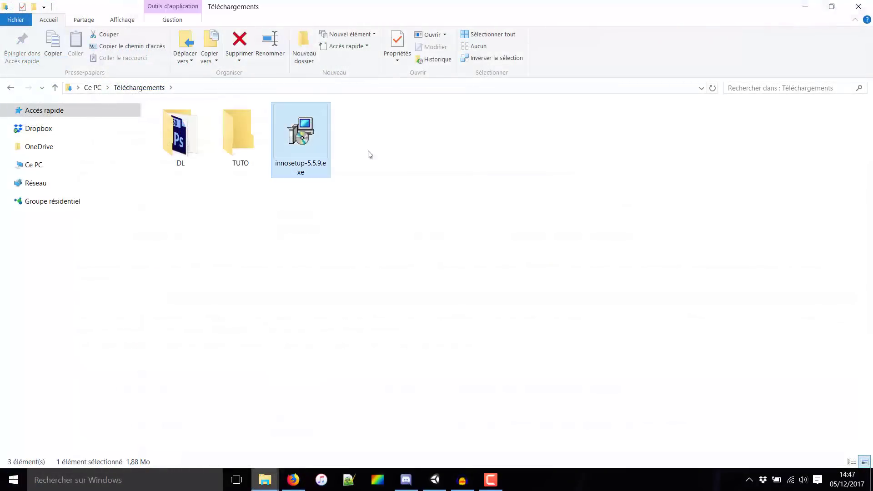
{"action": "double_click", "coordinate": [306, 132]}
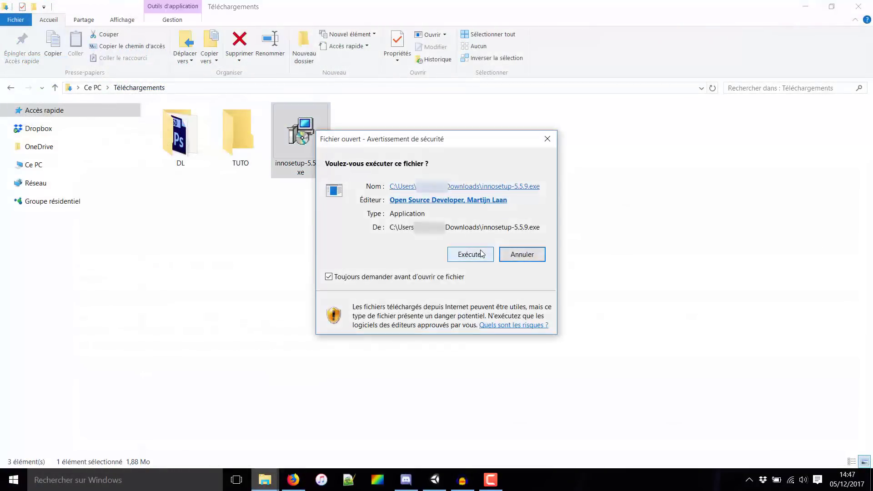
{"action": "left_click", "coordinate": [481, 253]}
{"action": "left_click", "coordinate": [446, 263]}
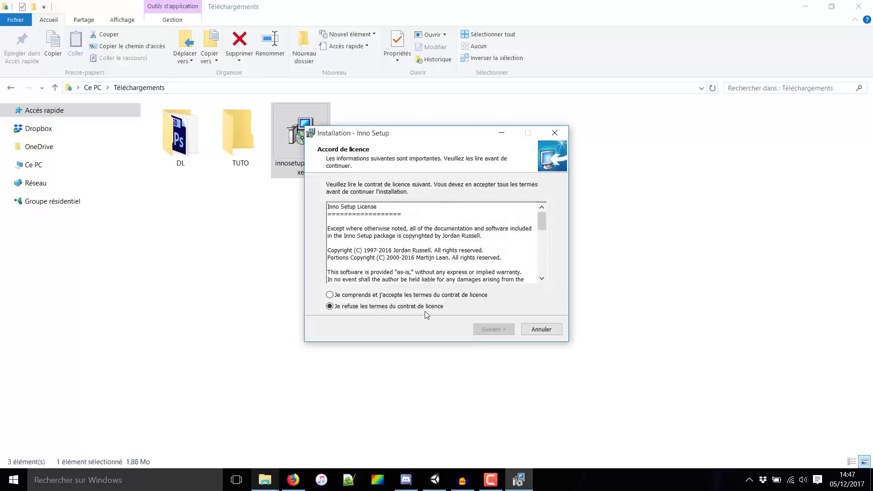
Read through the Inno Setup licence, accept its terms and continue the installation
{"action": "scroll", "coordinate": [430, 221], "scroll_direction": "down", "scroll_amount": 10}
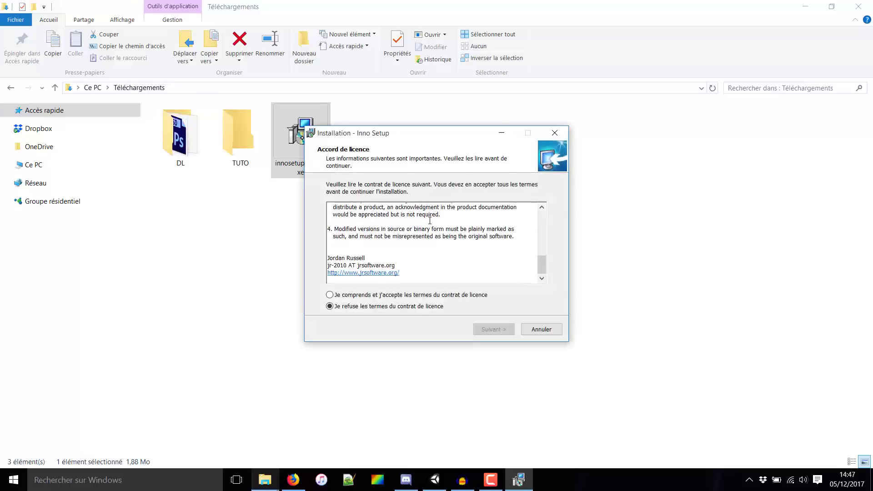
{"action": "left_click", "coordinate": [369, 295]}
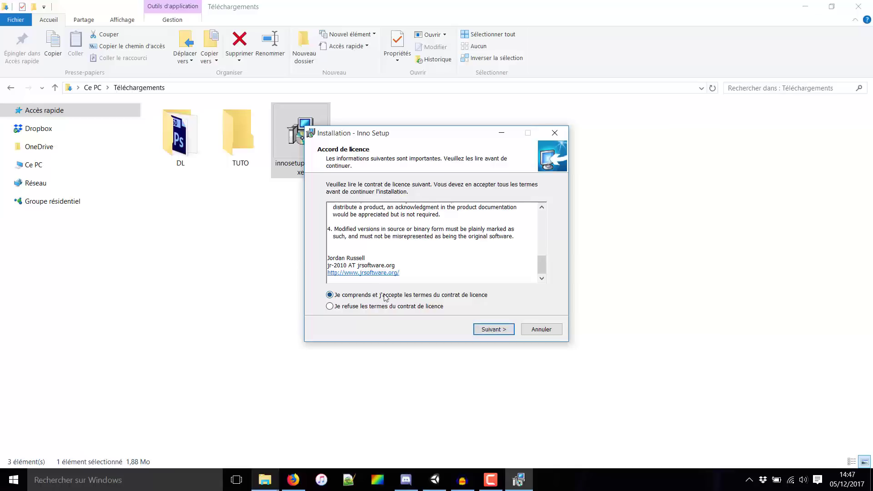
{"action": "left_click", "coordinate": [498, 336]}
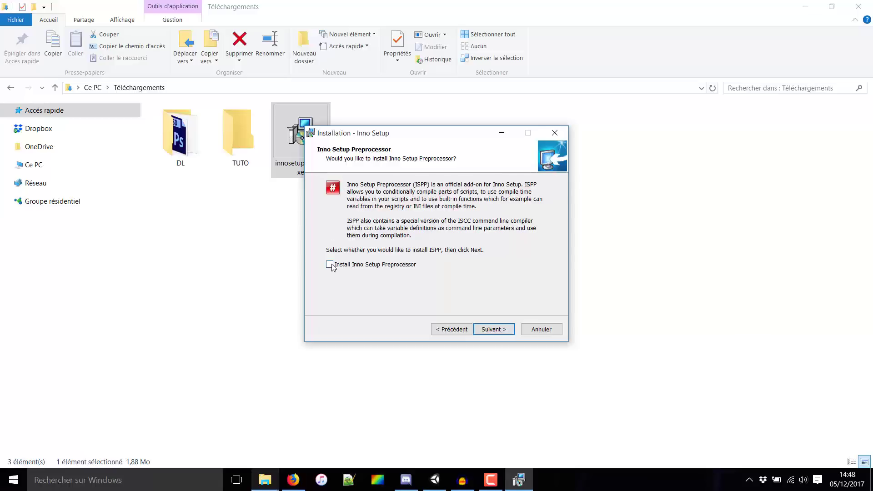
Install Inno Setup without the Preprocessor, with a desktop icon and .iss file association, and launch it on finishing
{"action": "left_click", "coordinate": [494, 330]}
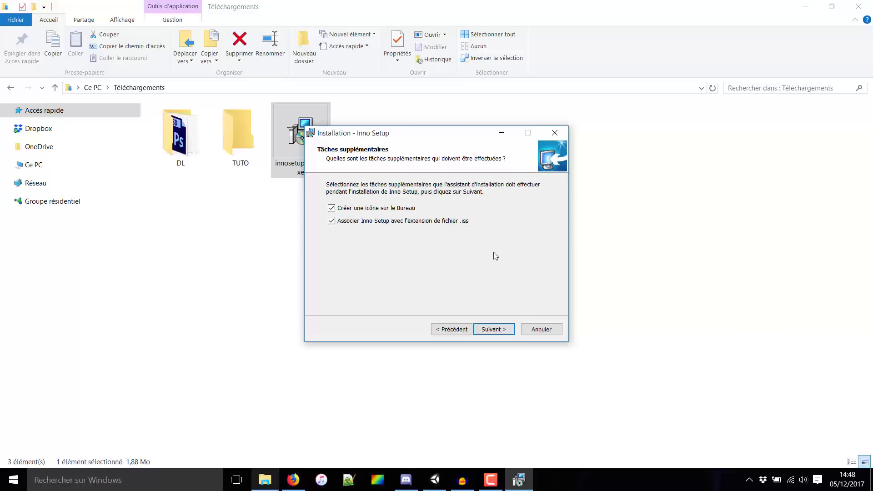
{"action": "left_click", "coordinate": [498, 328]}
{"action": "left_click", "coordinate": [509, 333]}
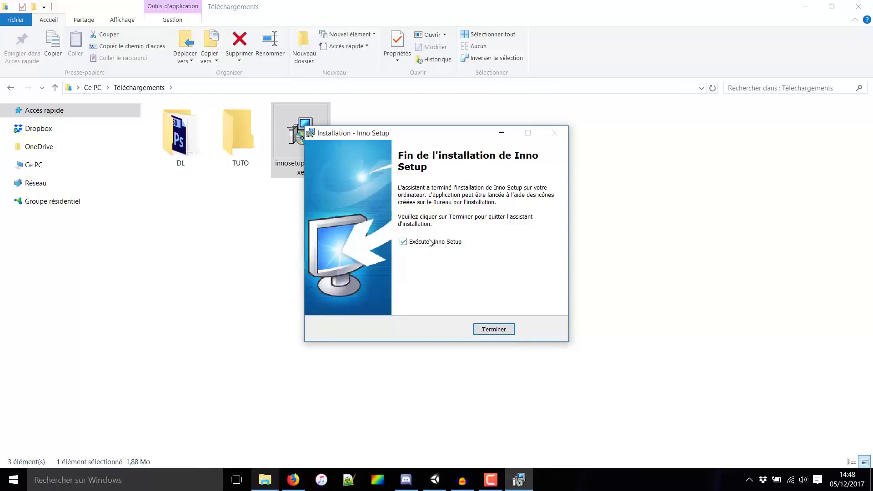
{"action": "left_click", "coordinate": [495, 330]}
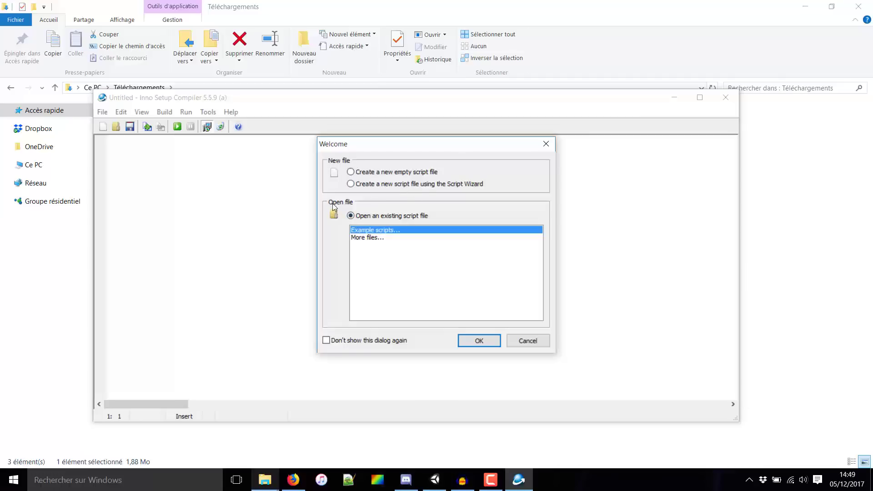
Start a new script file using the Script Wizard and continue past its welcome page
{"action": "left_click", "coordinate": [351, 173]}
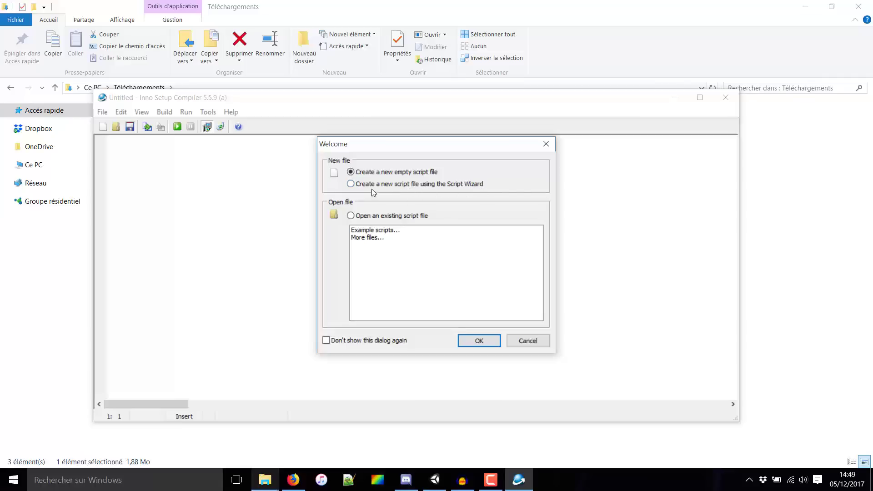
{"action": "left_click", "coordinate": [457, 184]}
{"action": "left_click", "coordinate": [485, 344]}
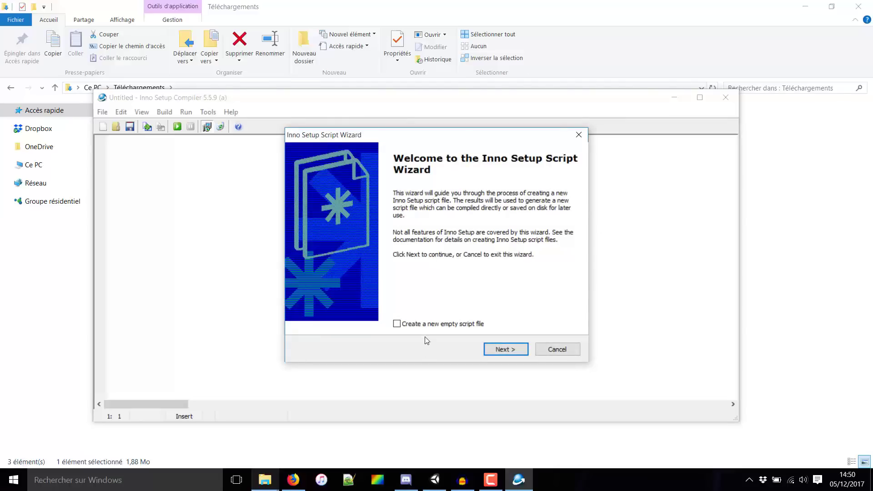
{"action": "left_click", "coordinate": [505, 349]}
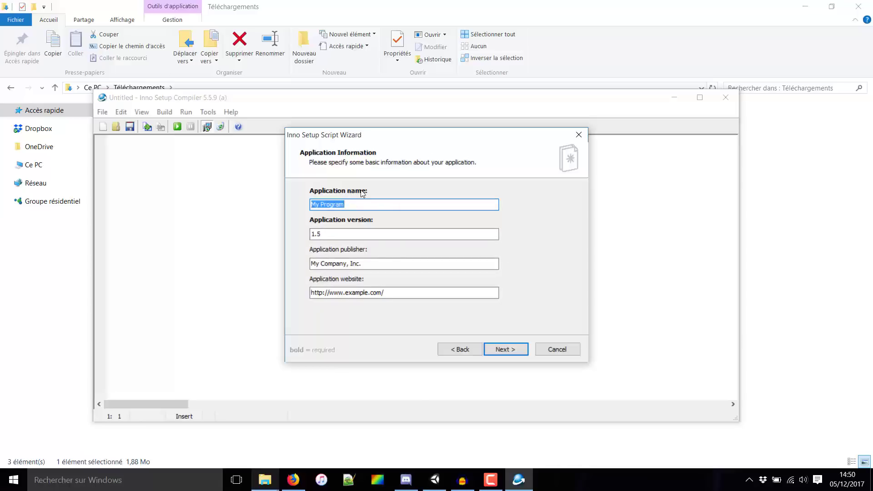
Set the application name to MonSuperJeu
{"action": "left_click", "coordinate": [380, 207]}
{"action": "left_click_drag", "start_coordinate": [382, 206], "coordinate": [283, 205]}
{"action": "type", "text": "MonJeu"}
{"action": "key", "text": "Left"}
{"action": "key", "text": "Left"}
{"action": "type", "text": "Super"}
Set the application version to 1.0
{"action": "left_click_drag", "start_coordinate": [317, 234], "coordinate": [357, 248]}
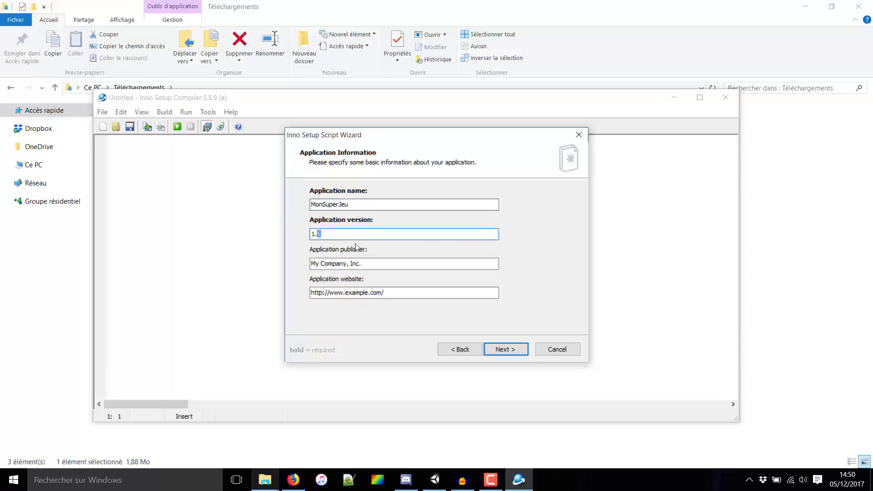
{"action": "left_click", "coordinate": [345, 234]}
{"action": "double_click", "coordinate": [324, 235]}
{"action": "type", "text": "1.0"}
{"action": "key", "text": "ctrl+a"}
{"action": "key", "text": "Tab"}
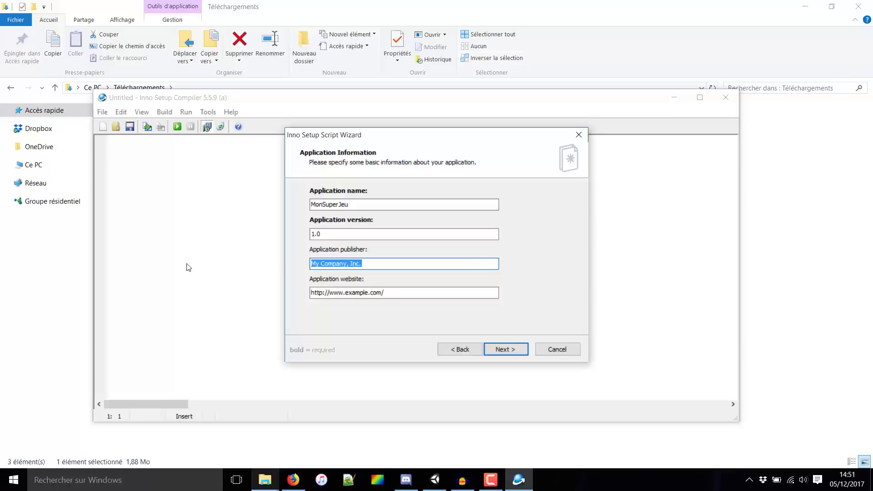
Set the publisher to TUTO UNITY FR, change the website to https with the domain tutounity.fr, and continue
{"action": "type", "text": "TUTO UNITY FR"}
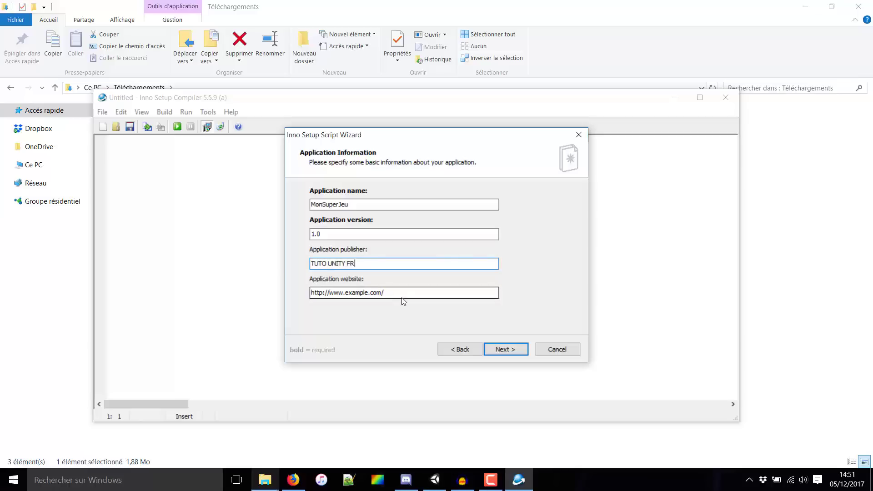
{"action": "left_click", "coordinate": [324, 292]}
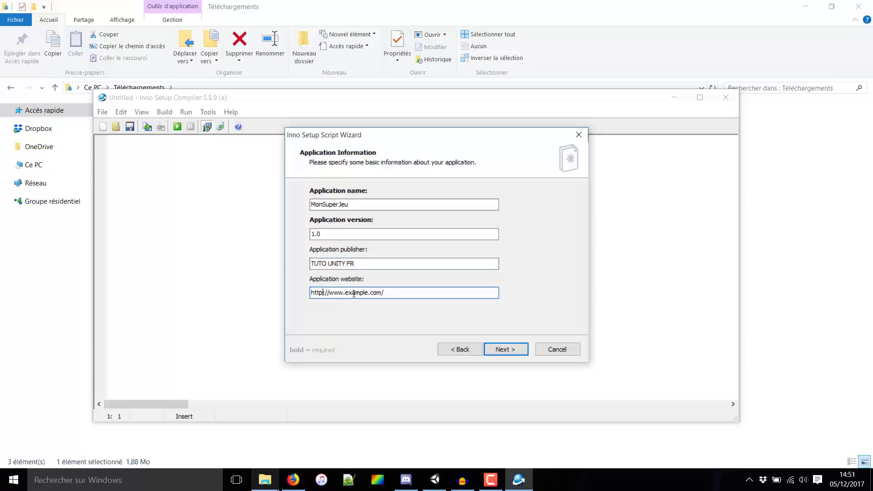
{"action": "type", "text": "s"}
{"action": "left_click_drag", "start_coordinate": [349, 292], "coordinate": [423, 292]}
{"action": "type", "text": "tutounity.fr"}
{"action": "left_click", "coordinate": [512, 353]}
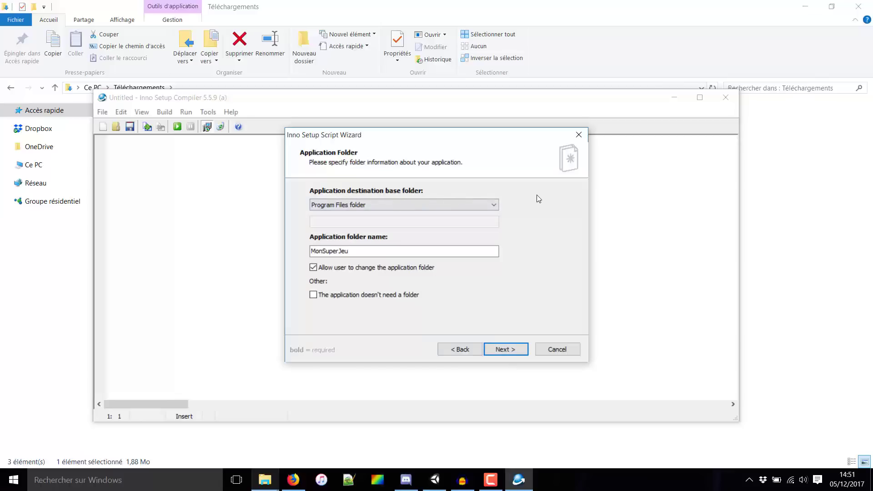
{"action": "left_click", "coordinate": [347, 207]}
{"action": "left_click", "coordinate": [343, 222]}
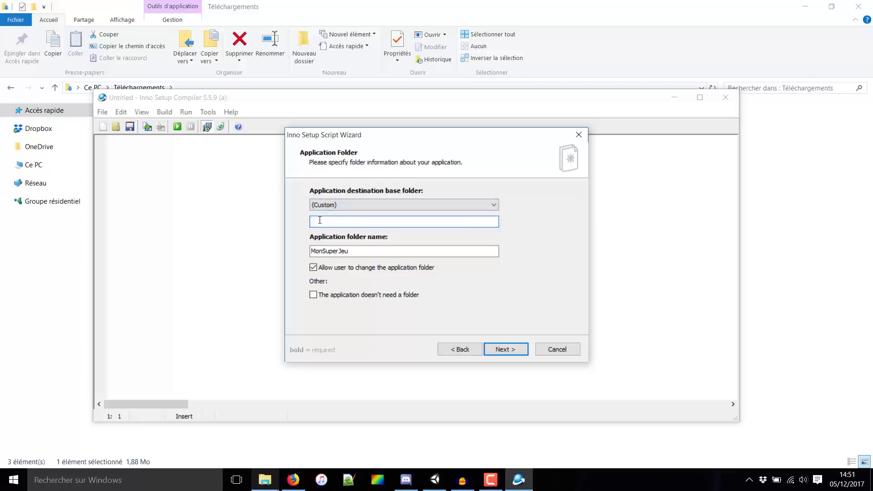
{"action": "left_click", "coordinate": [348, 204]}
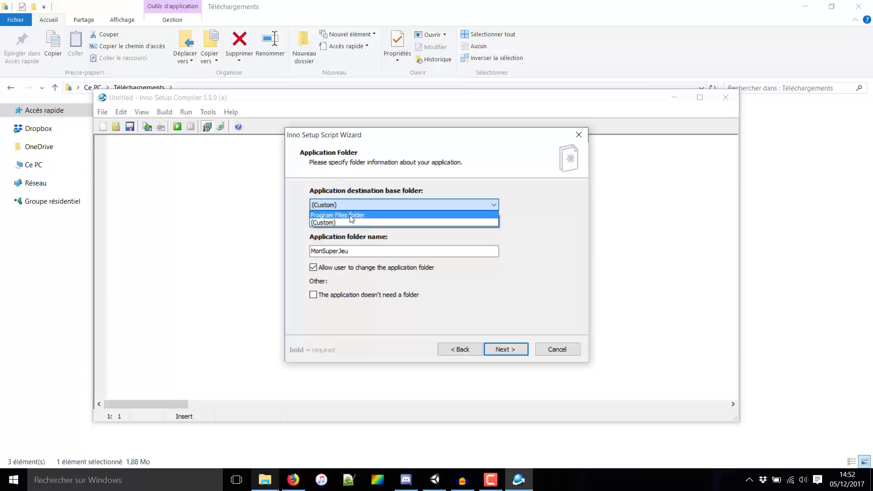
{"action": "left_click", "coordinate": [351, 216]}
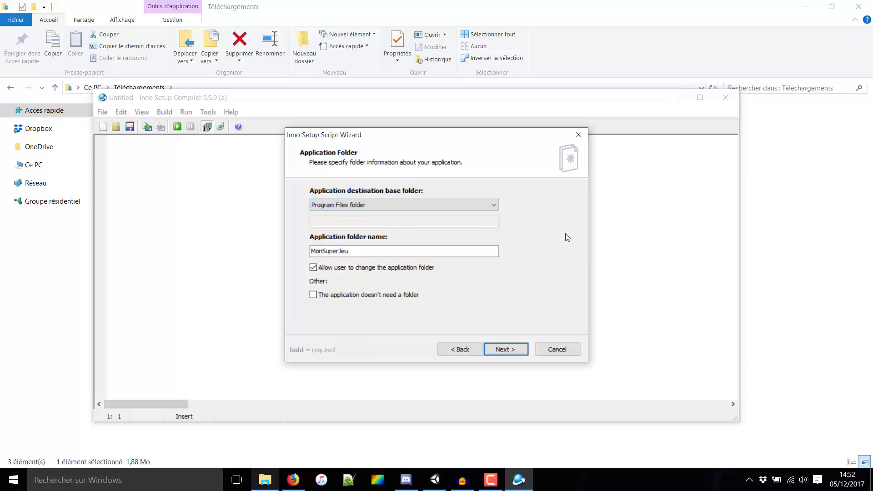
Keep MonSuperJeu as the application folder name and continue to the application files page
{"action": "key", "text": "Tab"}
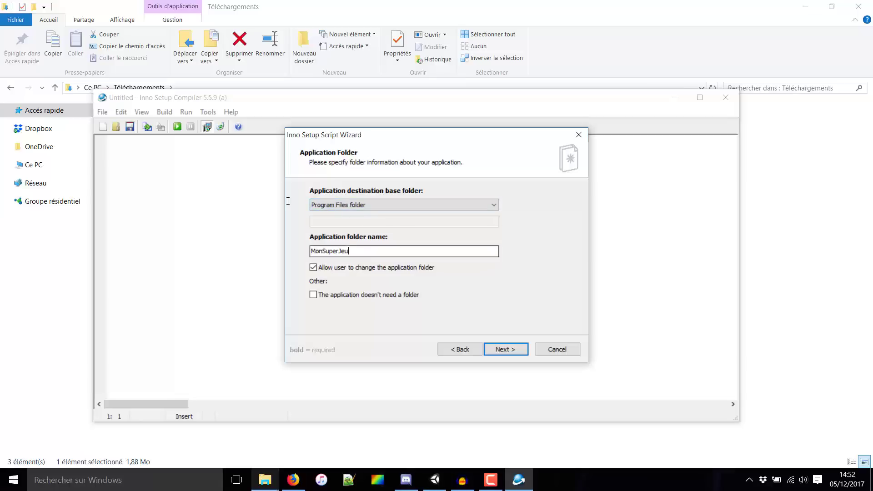
{"action": "left_click", "coordinate": [347, 251]}
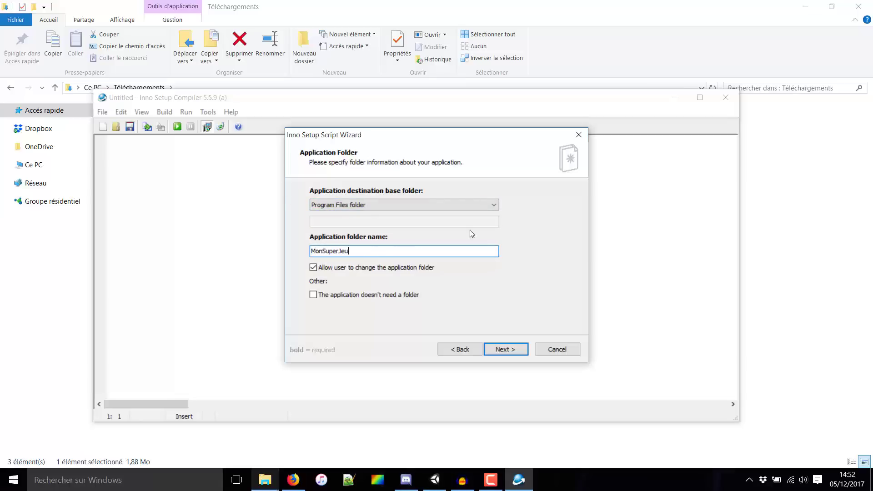
{"action": "left_click_drag", "start_coordinate": [348, 251], "coordinate": [310, 252]}
{"action": "left_click", "coordinate": [405, 253]}
{"action": "left_click", "coordinate": [512, 351]}
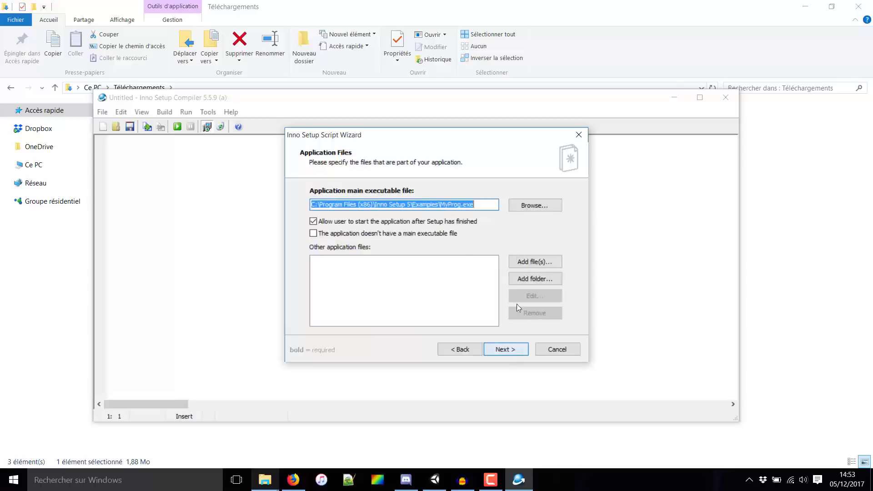
Switch to File Explorer and open the Build folder of the TUTO_UNITY_FR project
{"action": "left_click", "coordinate": [481, 205]}
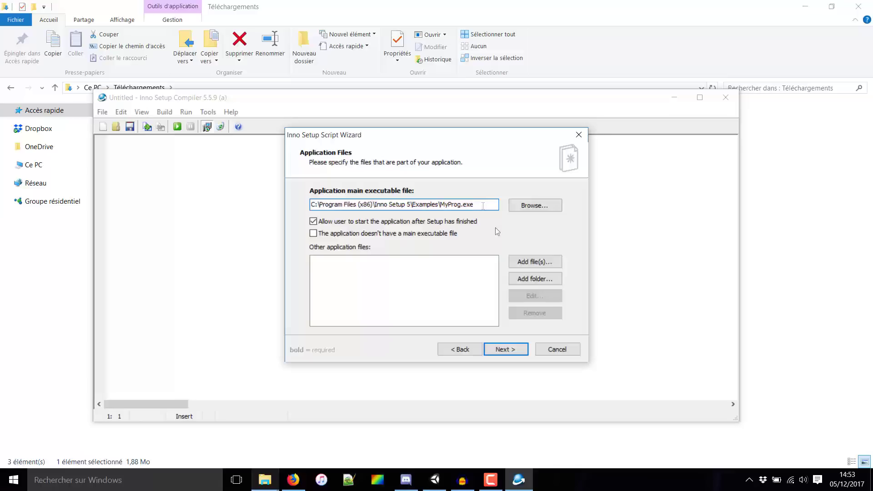
{"action": "left_click", "coordinate": [511, 4]}
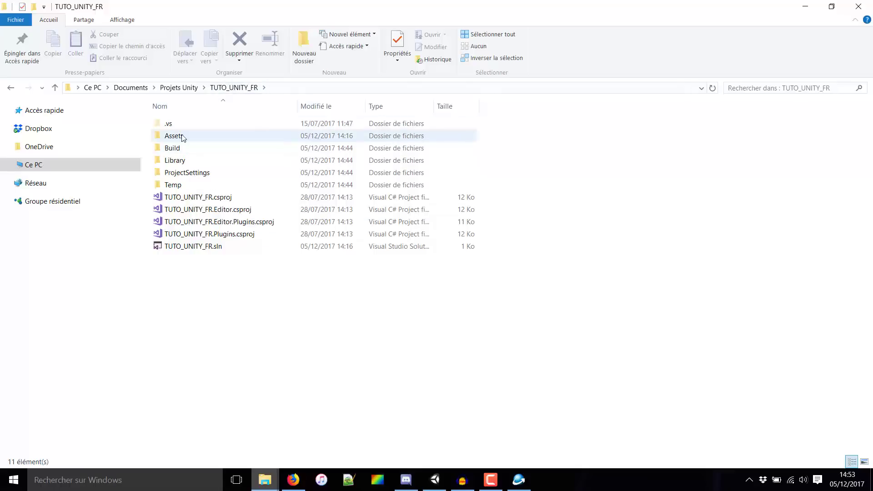
{"action": "left_click", "coordinate": [175, 152]}
{"action": "double_click", "coordinate": [174, 152]}
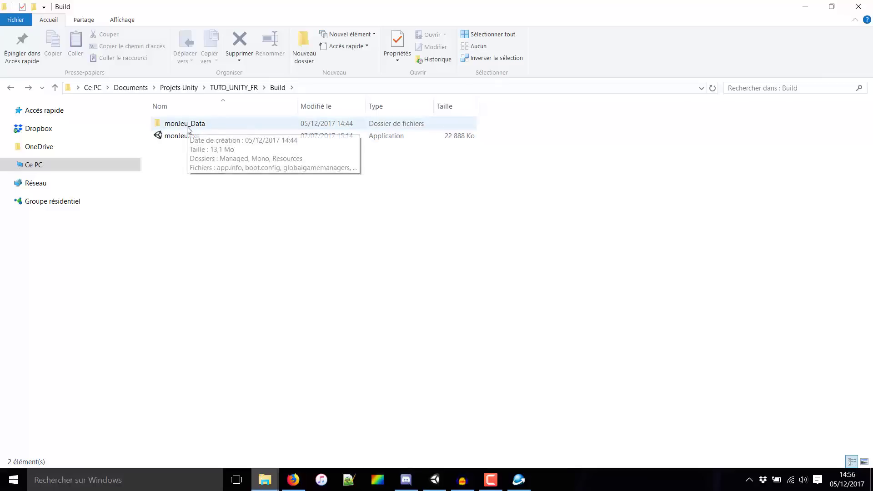
Create a subfolder named monJeu_Data inside the build's monJeu_Data folder
{"action": "double_click", "coordinate": [189, 131]}
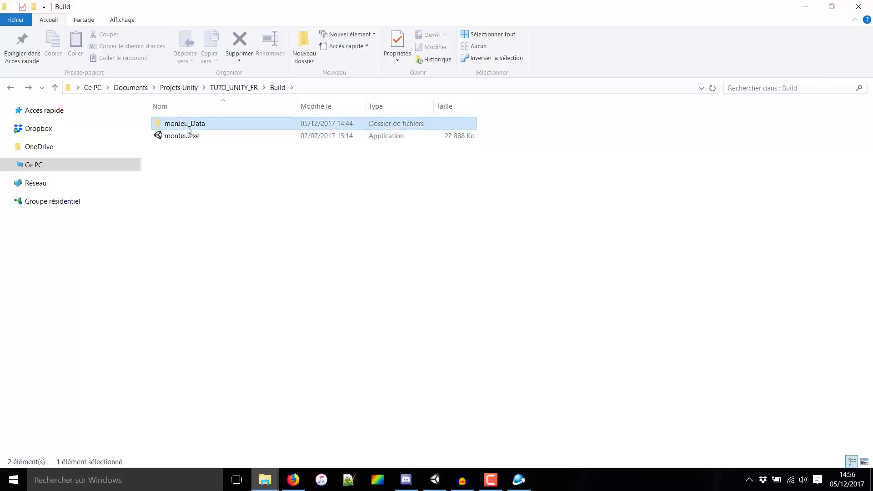
{"action": "left_click", "coordinate": [296, 43]}
{"action": "type", "text": "monJ"}
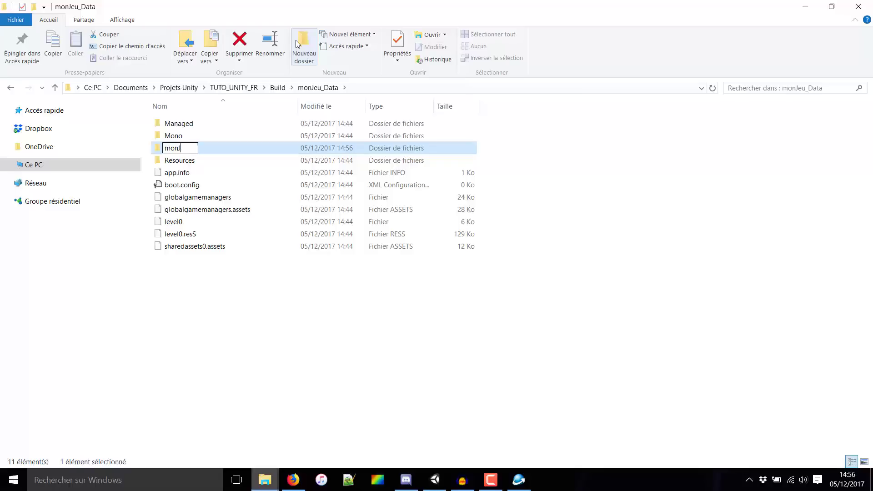
{"action": "type", "text": "eu_Data"}
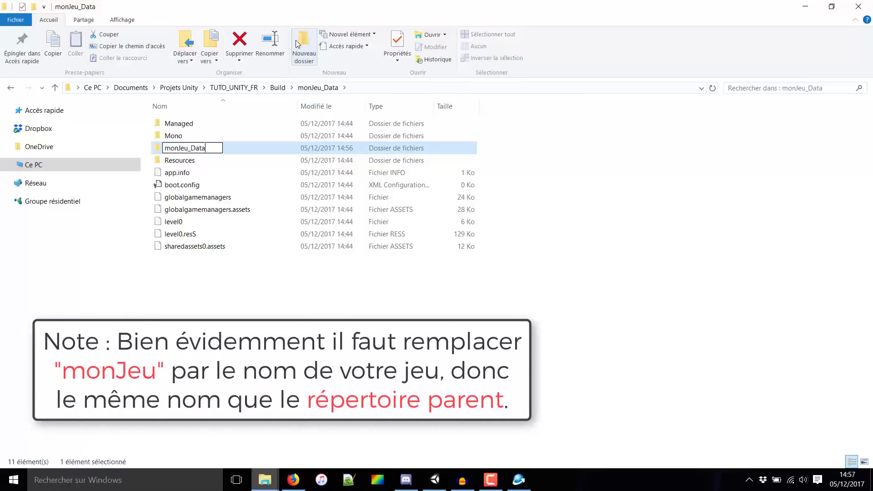
{"action": "key", "text": "Return"}
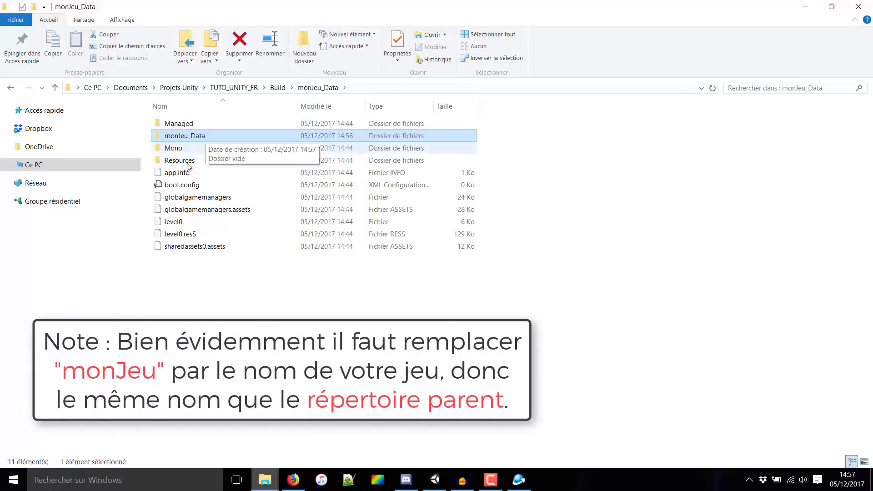
Move all other files and folders in monJeu_Data into the new monJeu_Data subfolder and return to the Build folder
{"action": "left_click_drag", "start_coordinate": [205, 275], "coordinate": [183, 109]}
{"action": "left_click", "coordinate": [191, 140], "text": "ctrl"}
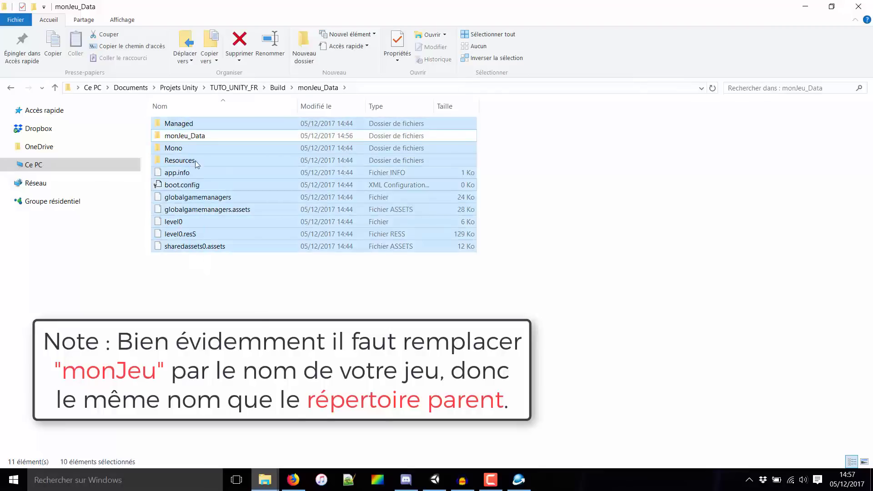
{"action": "left_click_drag", "start_coordinate": [188, 157], "coordinate": [190, 139]}
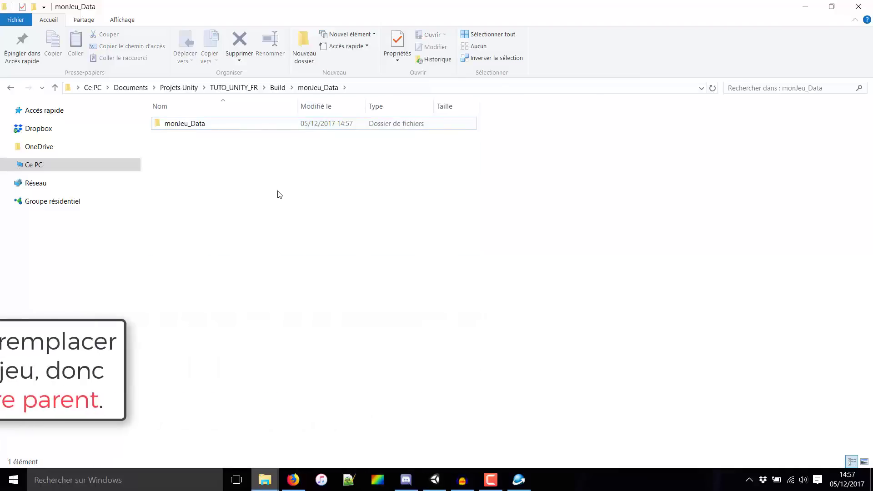
{"action": "left_click", "coordinate": [278, 88]}
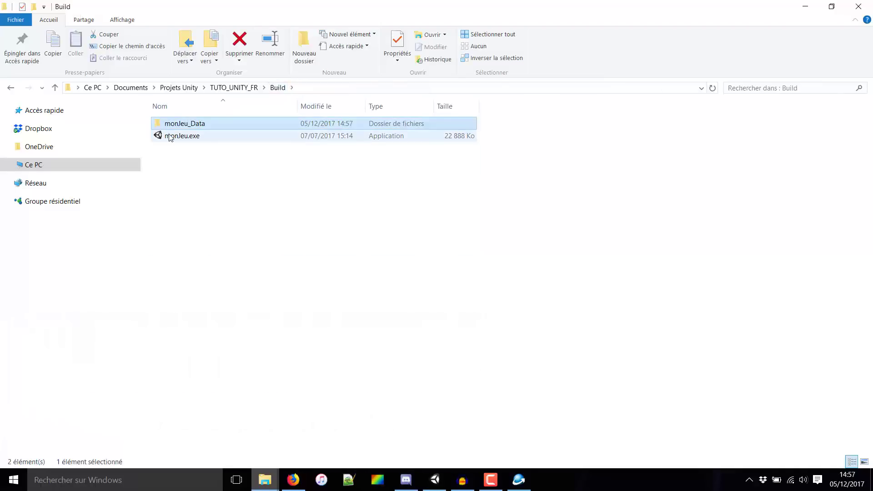
Examine the nested monJeu_Data folders and monJeu.exe to check the build's folder structure
{"action": "double_click", "coordinate": [197, 127]}
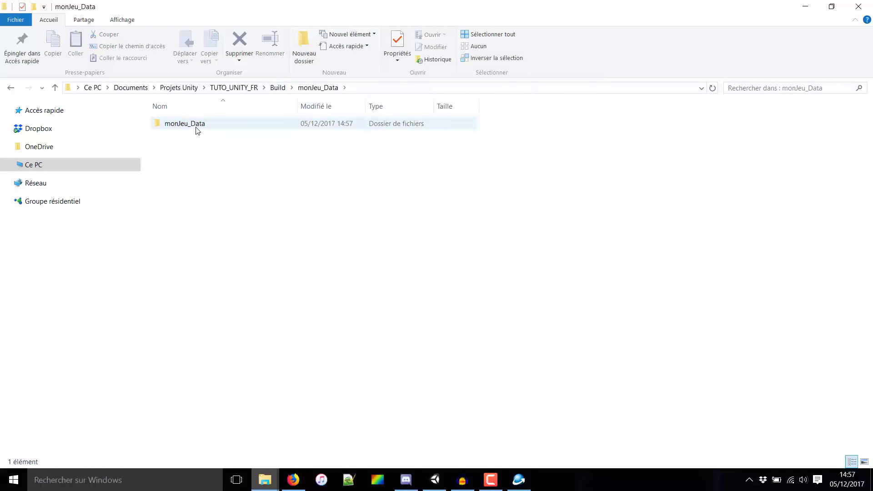
{"action": "double_click", "coordinate": [198, 131]}
{"action": "left_click_drag", "start_coordinate": [199, 262], "coordinate": [185, 110]}
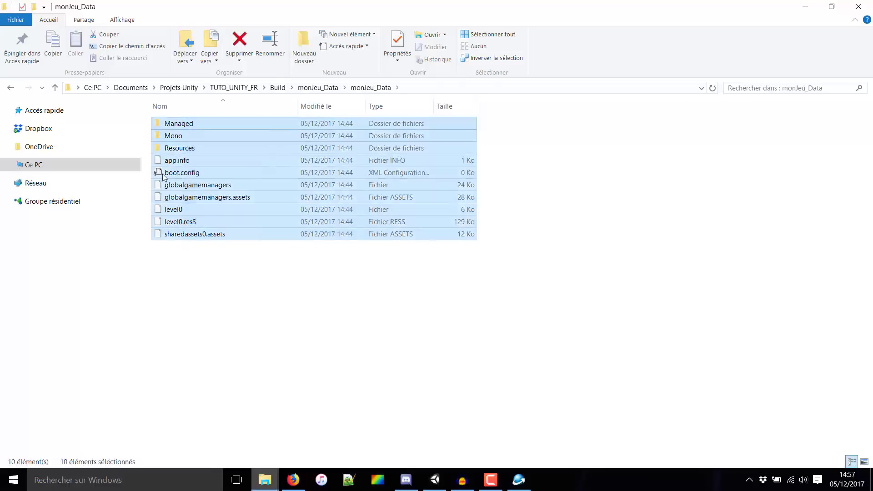
{"action": "left_click", "coordinate": [278, 88]}
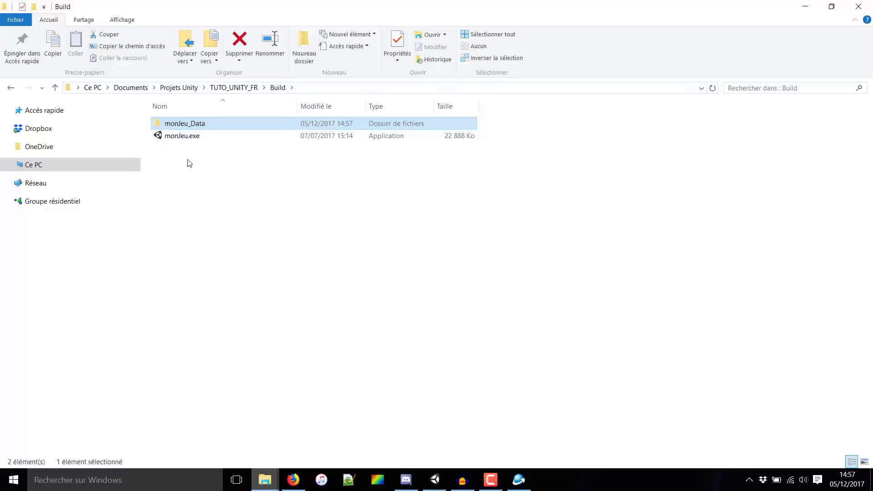
{"action": "left_click", "coordinate": [184, 137]}
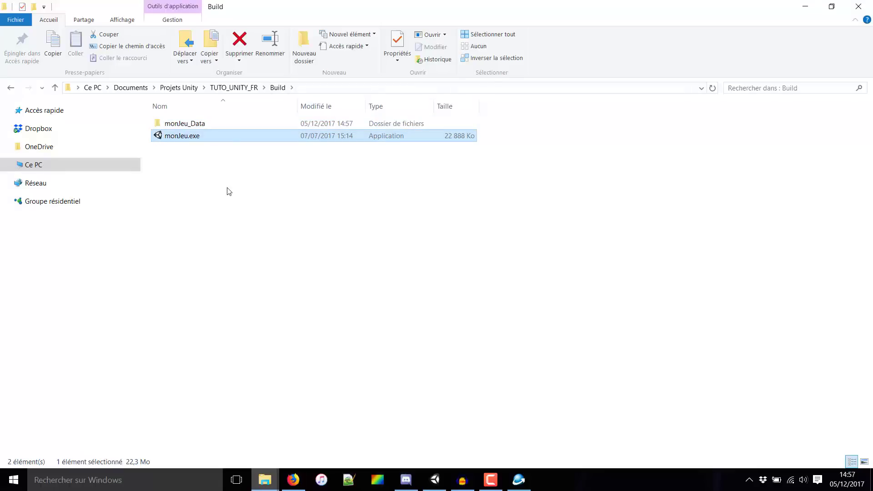
{"action": "left_click", "coordinate": [200, 175]}
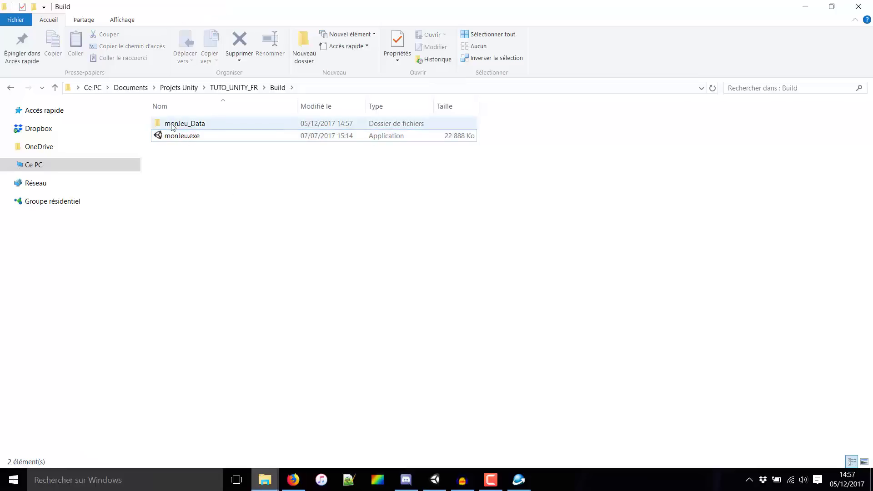
{"action": "mouse_move", "coordinate": [174, 128]}
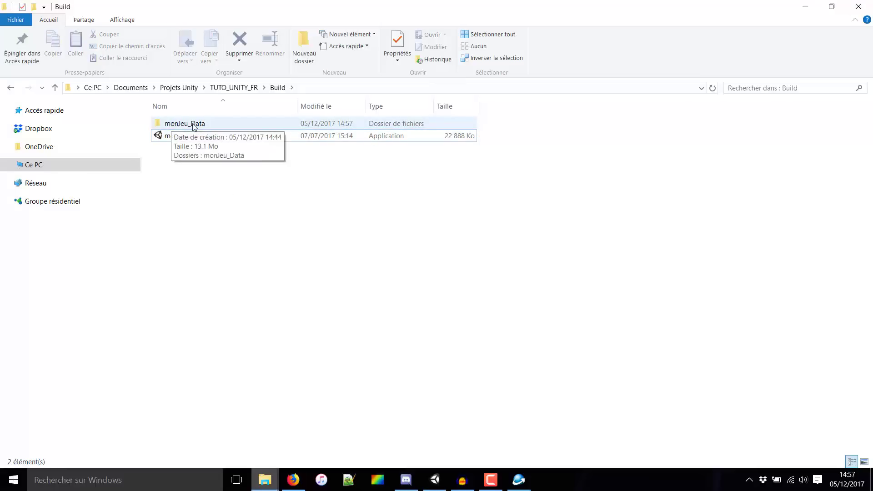
{"action": "double_click", "coordinate": [194, 128]}
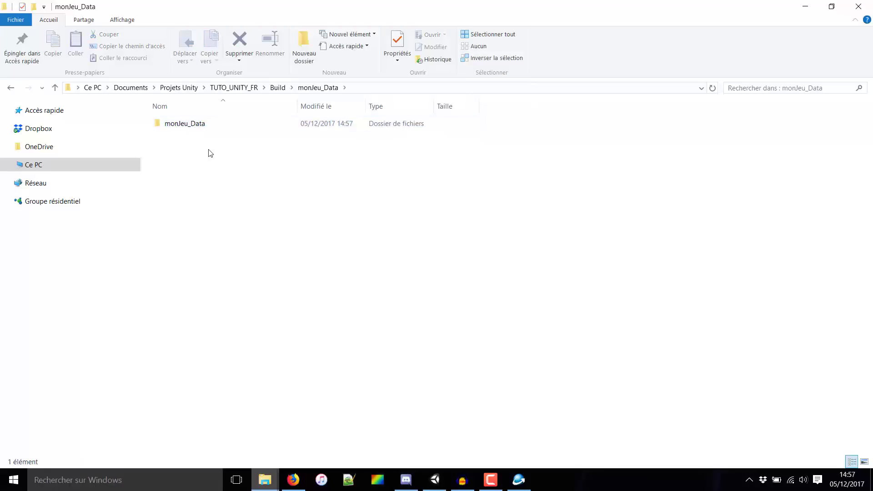
{"action": "left_click_drag", "start_coordinate": [212, 153], "coordinate": [167, 116]}
{"action": "left_click", "coordinate": [279, 87]}
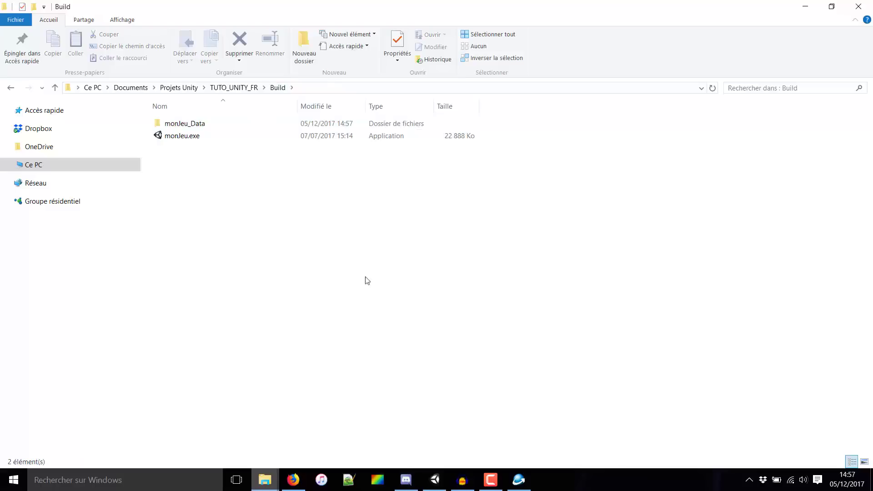
Switch to the Inno Setup Script Wizard and set the application's main executable to monJeu.exe from the TUTO_UNITY_FR Build folder
{"action": "left_click", "coordinate": [517, 478]}
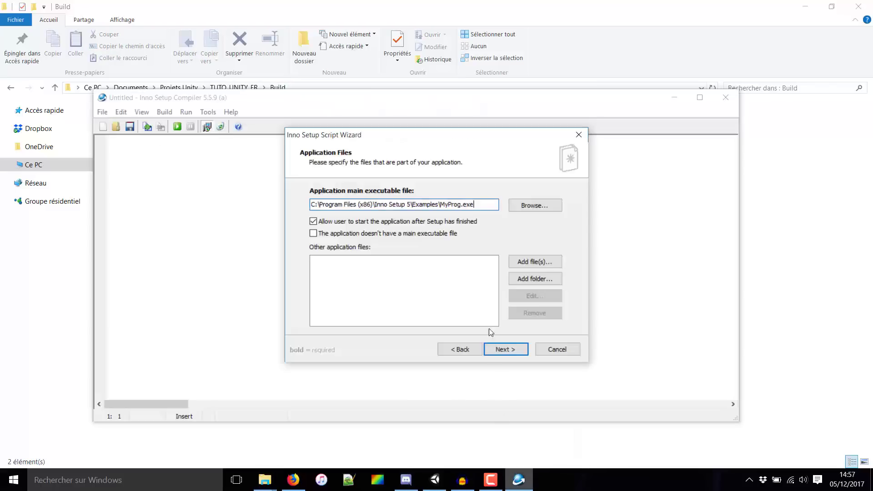
{"action": "left_click", "coordinate": [531, 206]}
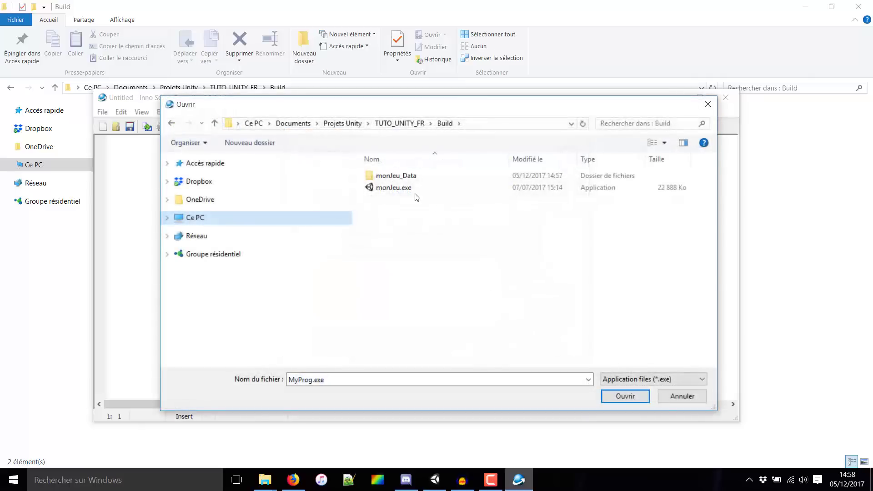
{"action": "left_click", "coordinate": [390, 191]}
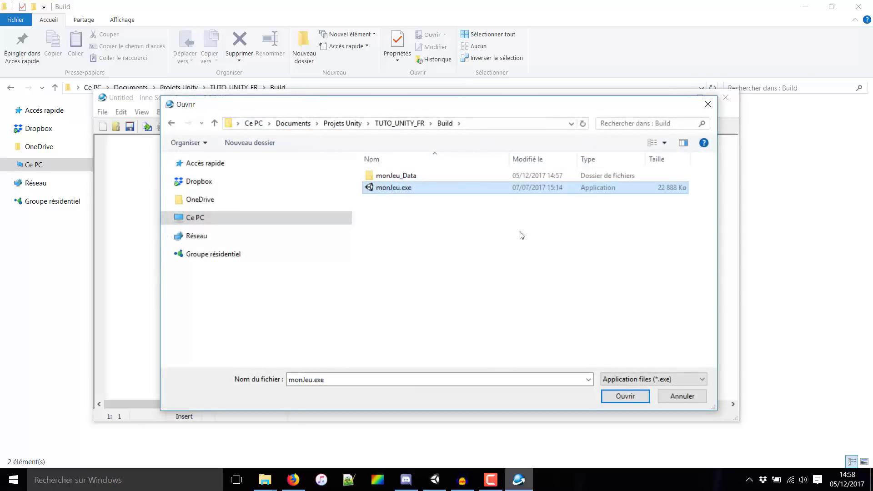
{"action": "left_click", "coordinate": [626, 396]}
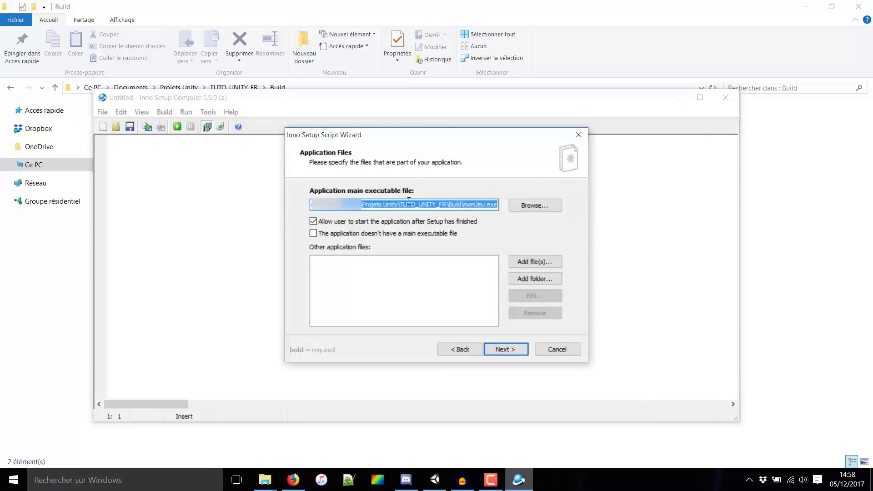
{"action": "left_click", "coordinate": [400, 205]}
{"action": "left_click_drag", "start_coordinate": [392, 205], "coordinate": [312, 205]}
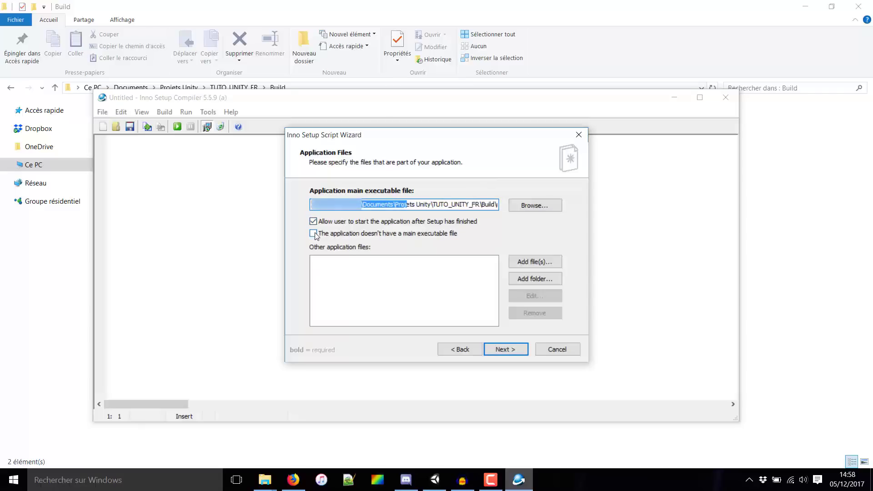
{"action": "left_click", "coordinate": [426, 257]}
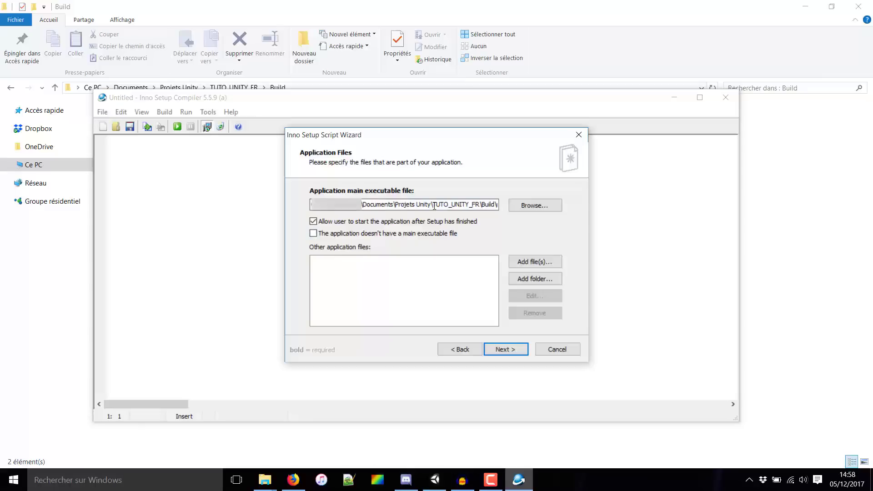
Add the Build\monJeu_Data folder with its subfolders to the other application files and continue to the shortcuts page
{"action": "key", "text": "Tab"}
{"action": "key", "text": "Tab"}
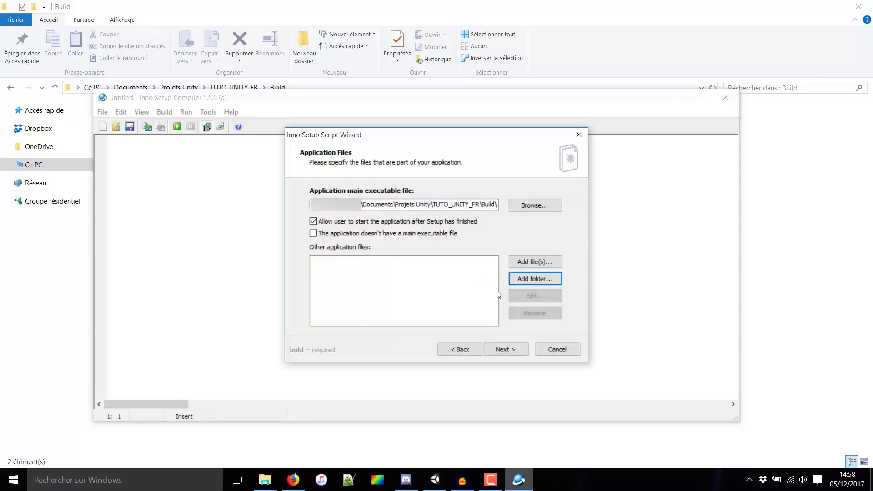
{"action": "left_click", "coordinate": [554, 282]}
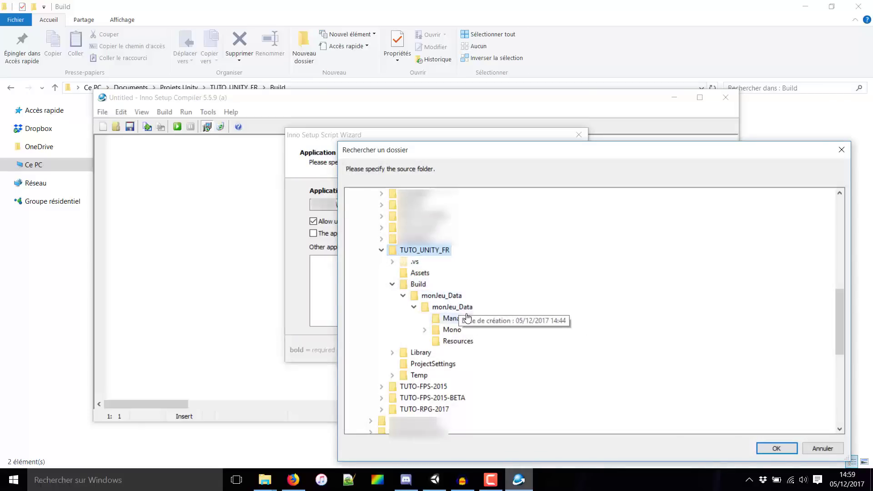
{"action": "left_click", "coordinate": [440, 296]}
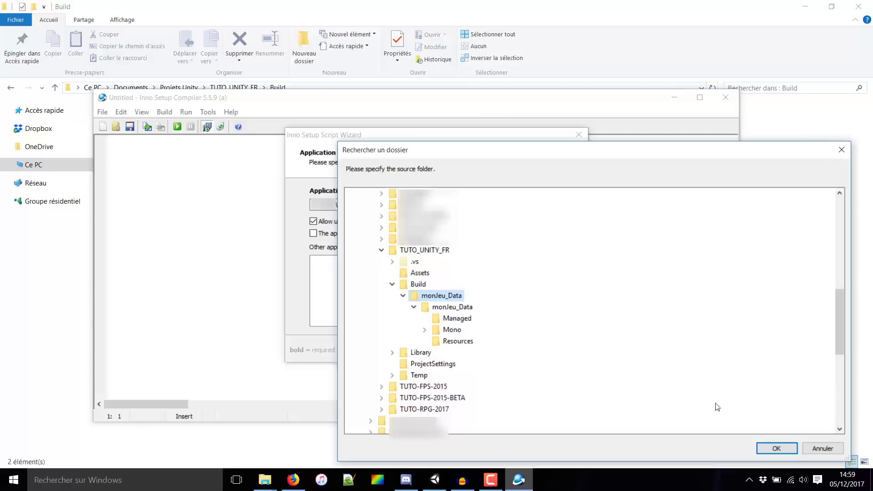
{"action": "left_click", "coordinate": [788, 454]}
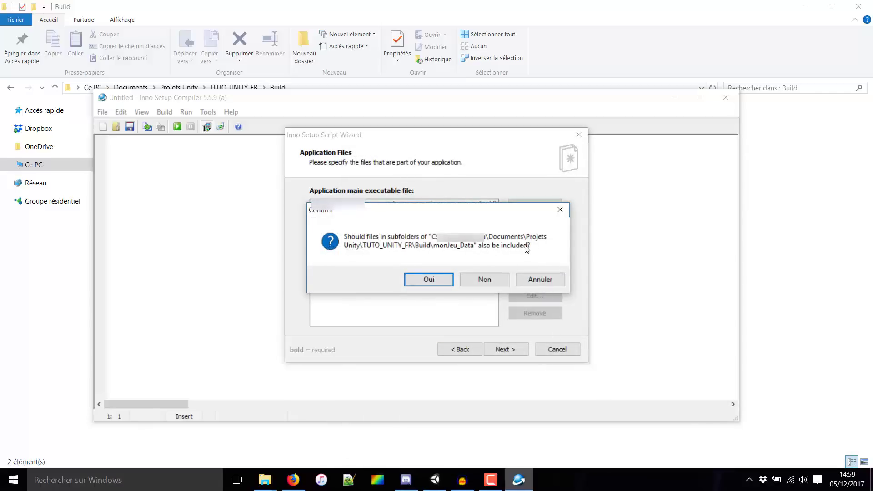
{"action": "left_click", "coordinate": [427, 277]}
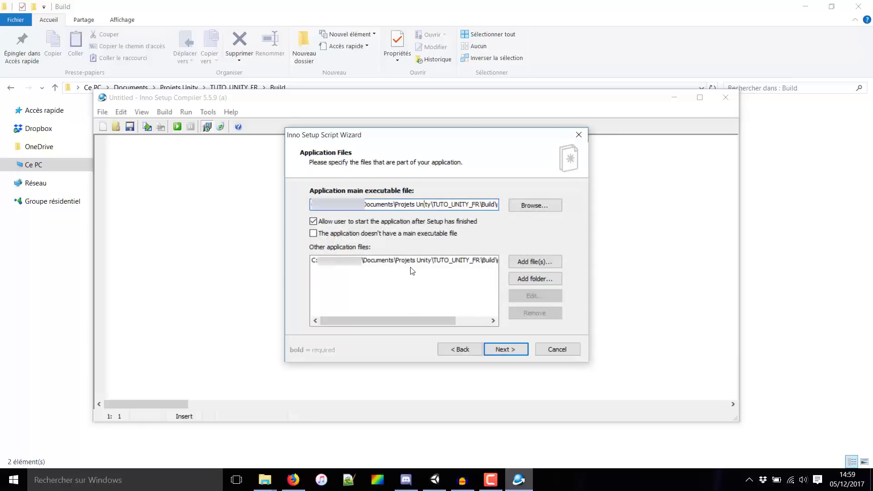
{"action": "left_click", "coordinate": [501, 350]}
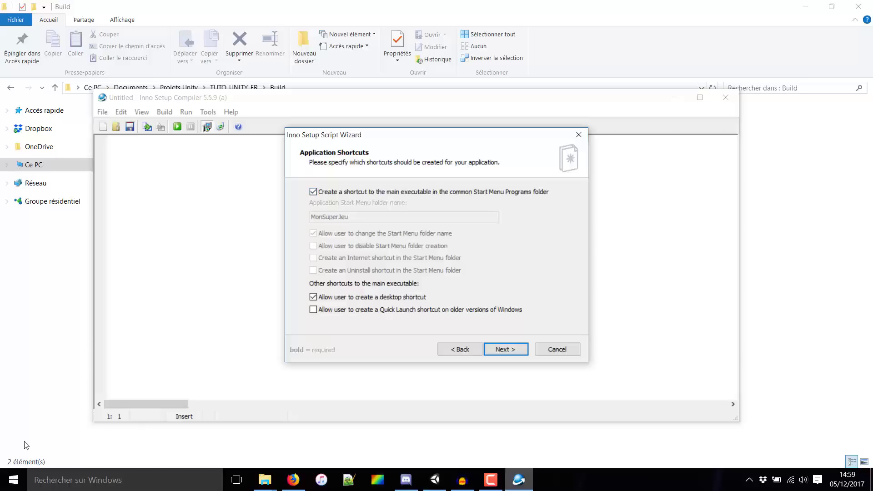
Accept the default application shortcut options and continue to the documentation page
{"action": "left_click", "coordinate": [10, 486]}
{"action": "left_click", "coordinate": [10, 486]}
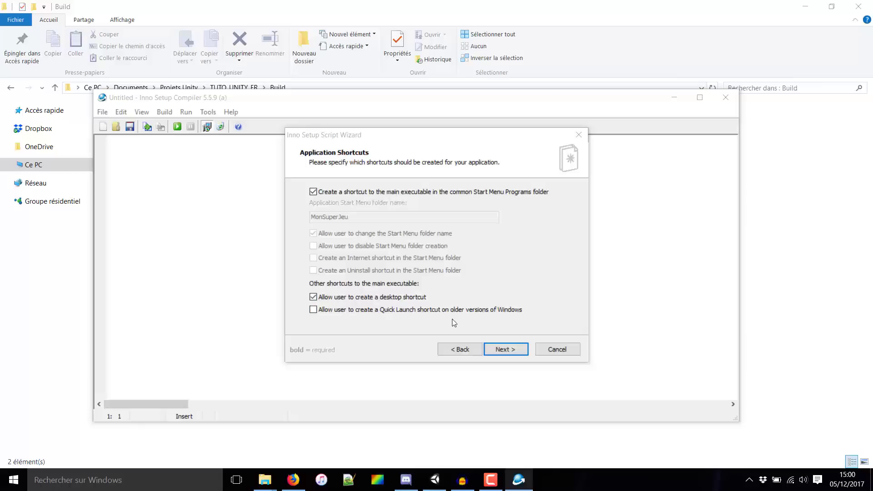
{"action": "left_click", "coordinate": [506, 350]}
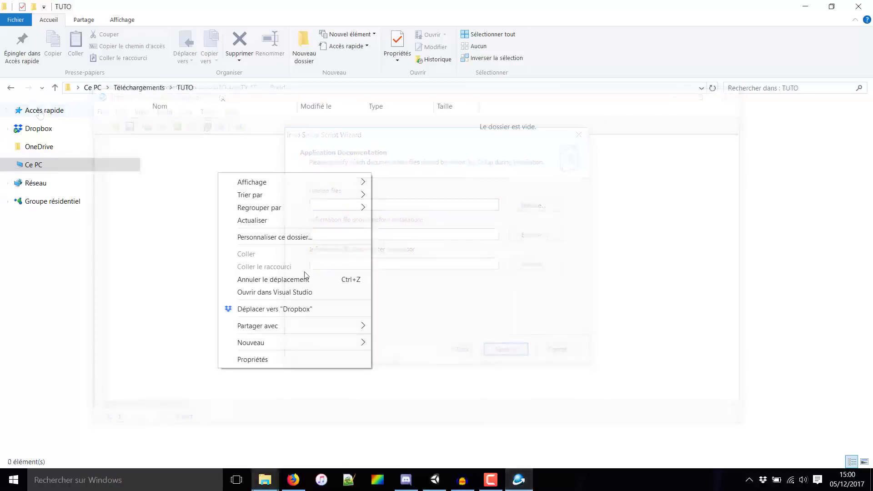
Create a text document named licence.txt in the TUTO folder in File Explorer
{"action": "mouse_move", "coordinate": [237, 344]}
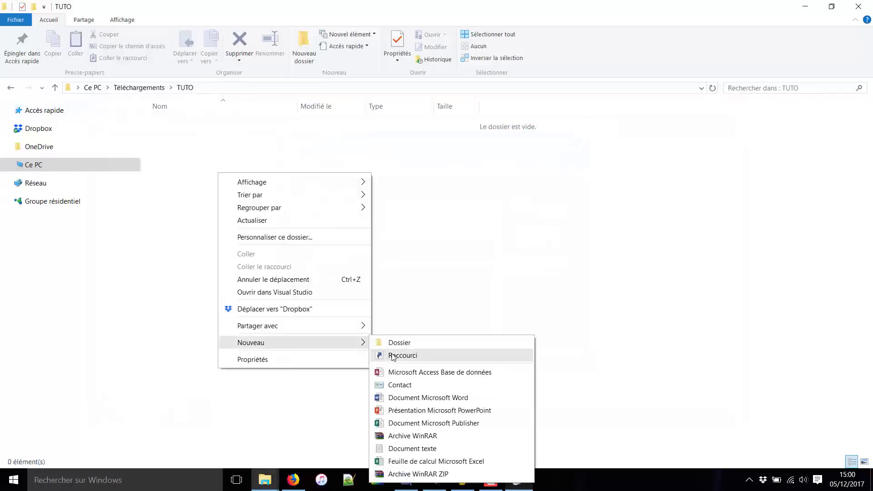
{"action": "left_click", "coordinate": [387, 446]}
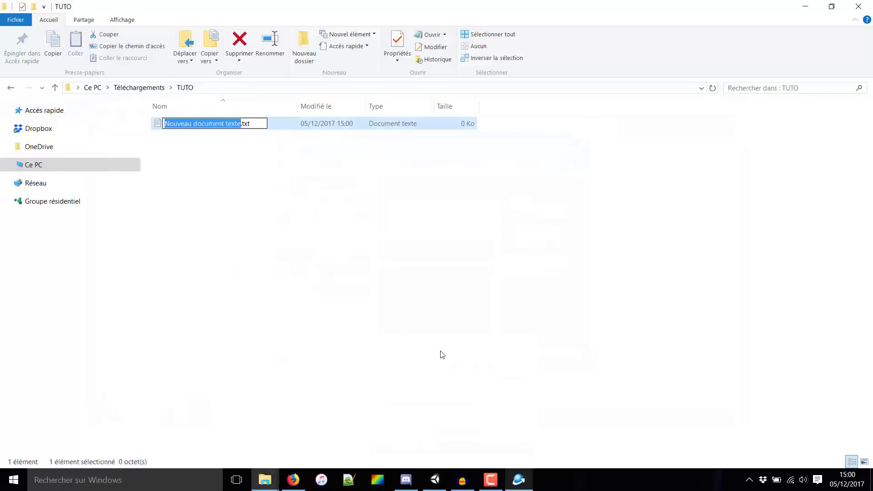
{"action": "type", "text": "licence"}
{"action": "key", "text": "Return"}
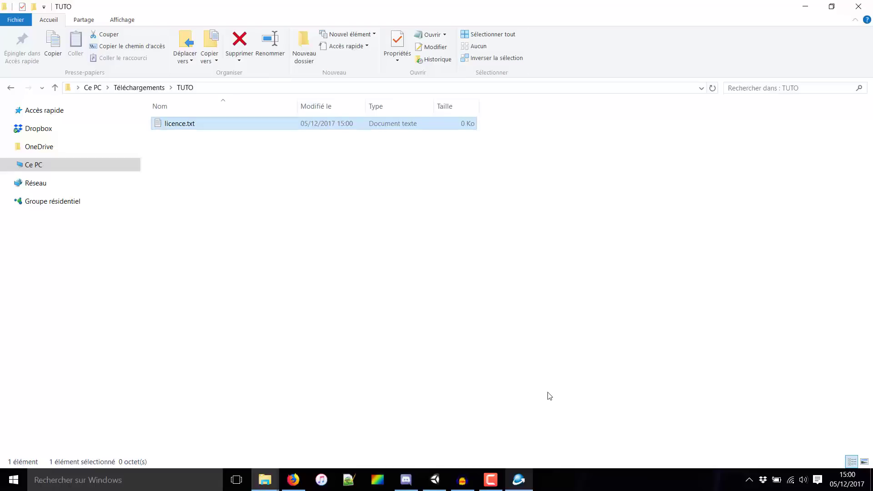
Write "Vous pouvez réutiliser ce programme comme vous le souhaitez." in licence.txt, then save and close the file
{"action": "key", "text": "Return"}
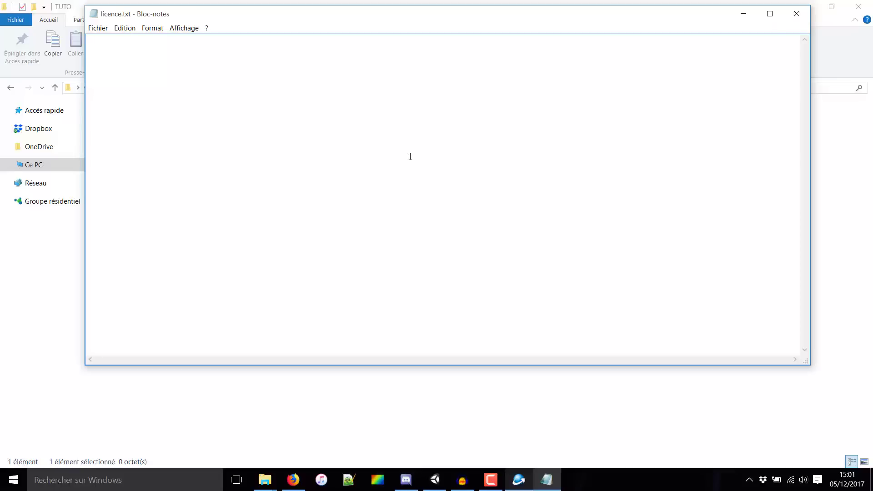
{"action": "type", "text": "Vous pouvez réutiliser c"}
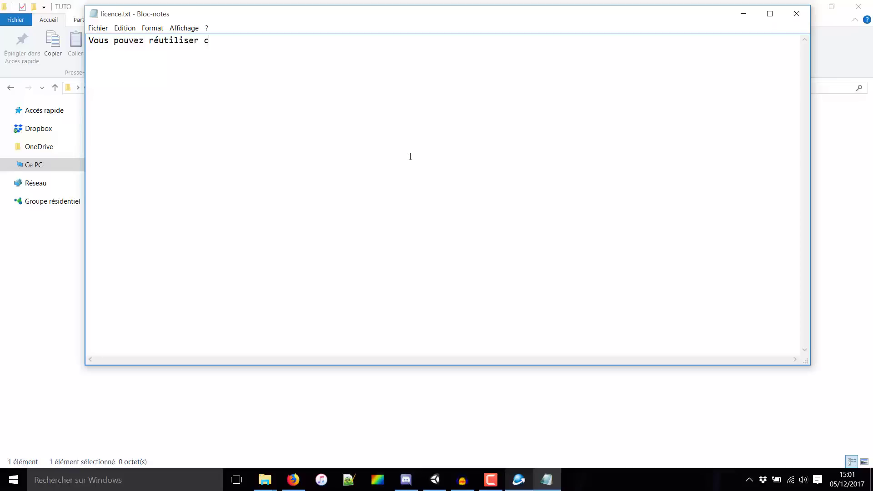
{"action": "type", "text": "e programme comme vous le souhaitez."}
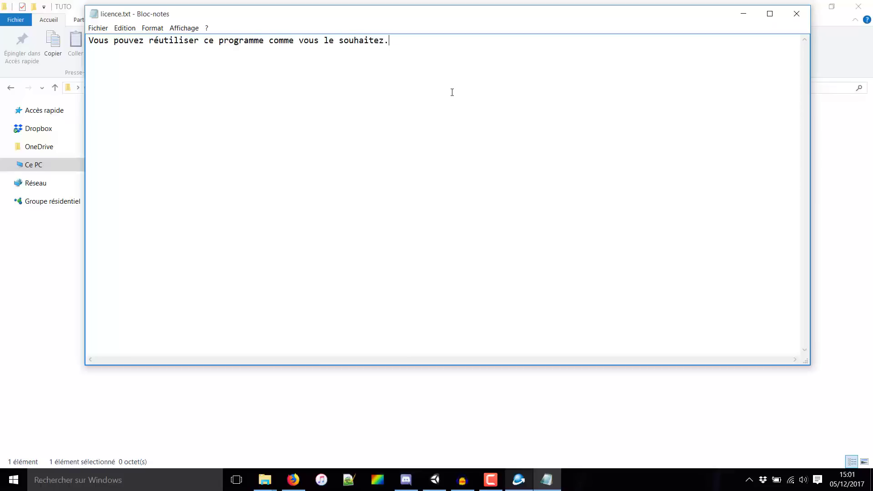
{"action": "key", "text": "ctrl+s"}
{"action": "left_click", "coordinate": [797, 17]}
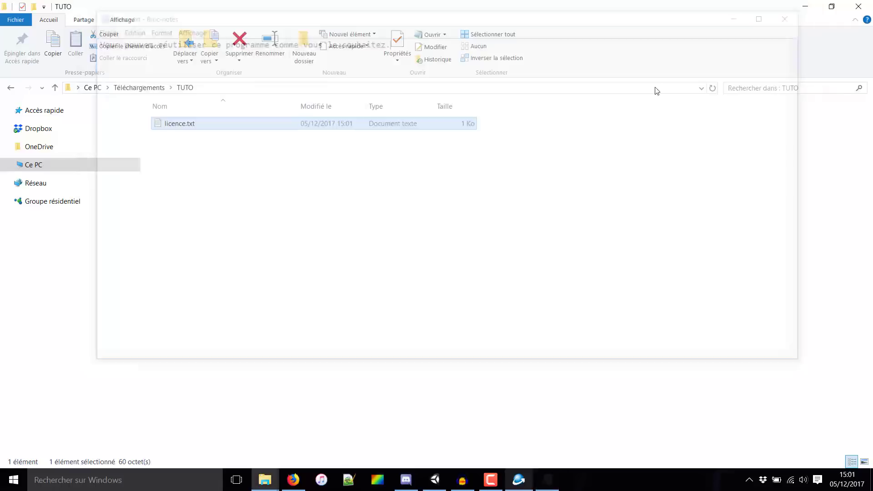
Make two copies of licence.txt in the TUTO folder
{"action": "key", "text": "ctrl+c"}
{"action": "key", "text": "ctrl+v"}
{"action": "key", "text": "ctrl+v"}
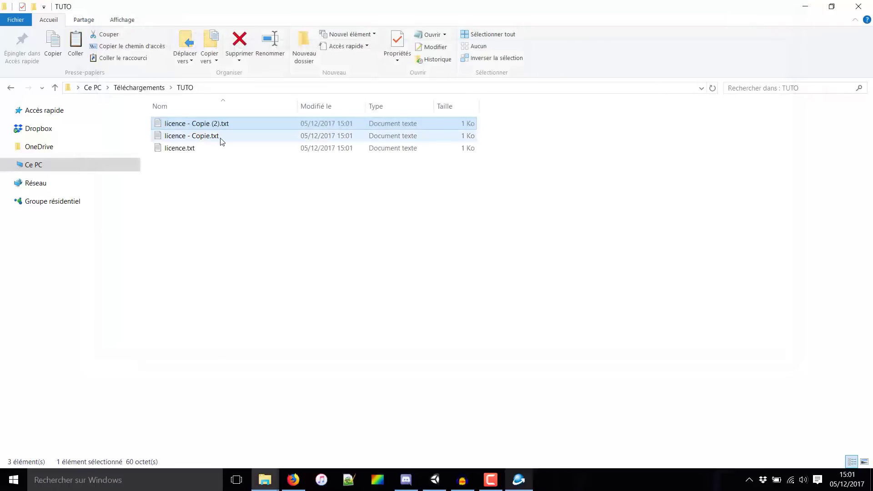
Rename the first copy avant installation.txt and the second copy apres installation.txt
{"action": "key", "text": "F2"}
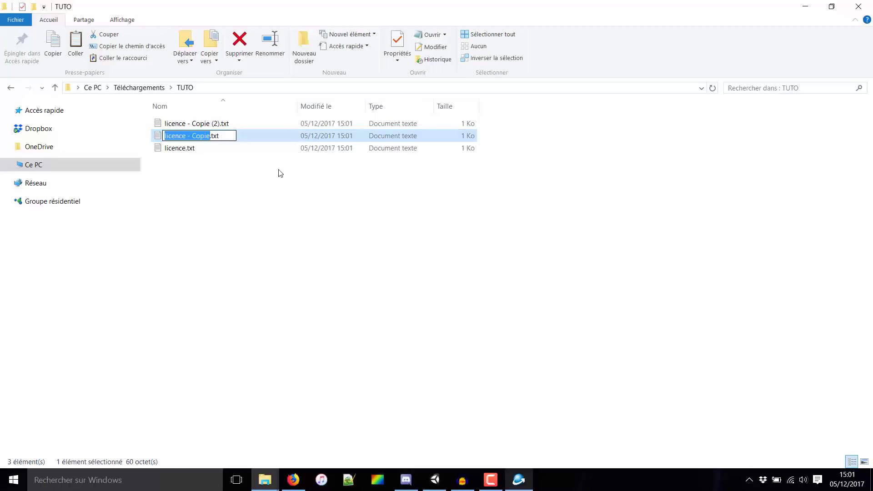
{"action": "type", "text": "avant installa"}
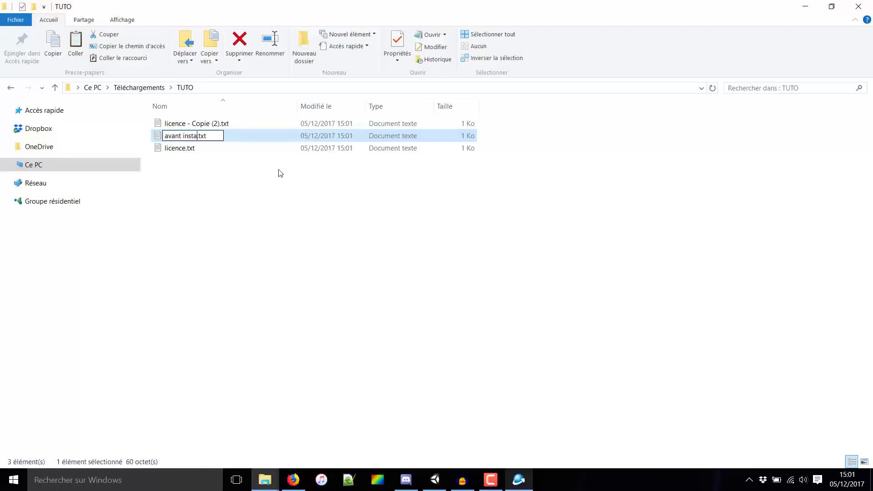
{"action": "type", "text": "tion"}
{"action": "key", "text": "Return"}
{"action": "key", "text": "Down"}
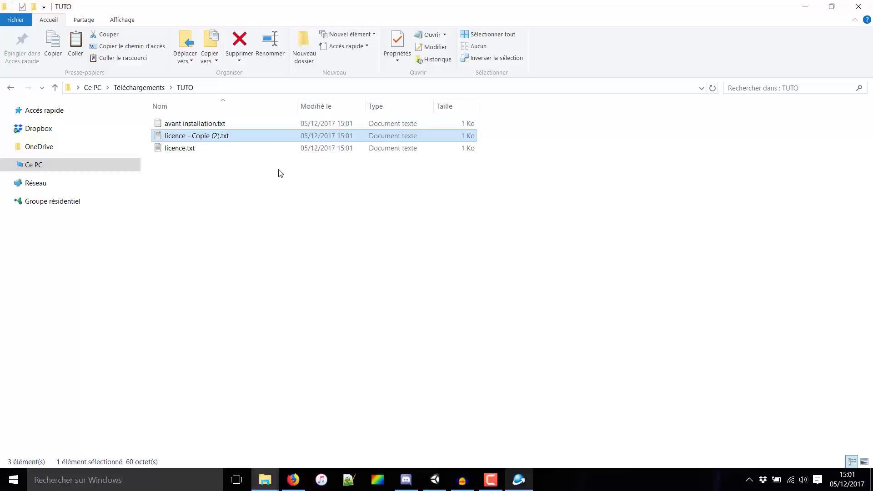
{"action": "key", "text": "F2"}
{"action": "type", "text": "apres installation"}
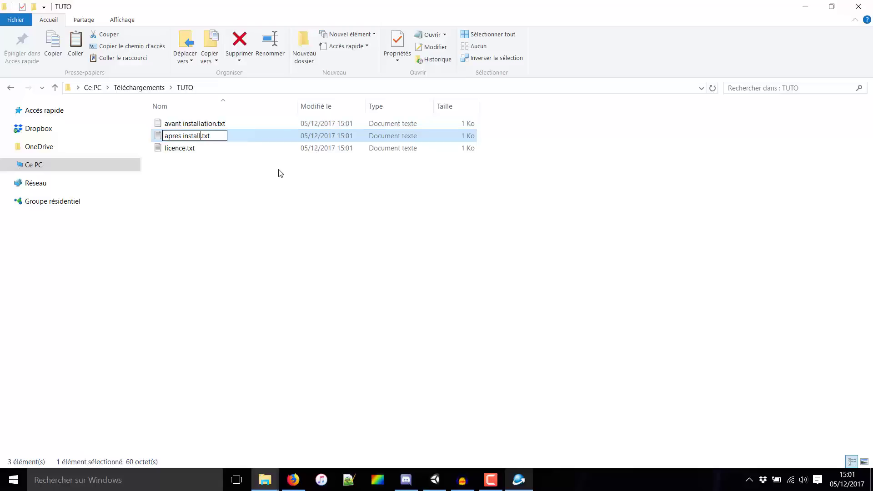
{"action": "key", "text": "Return"}
Replace the text of avant installation.txt with "Merci d'avoir télécharger mon jeu, j'espère que l'installation va bien se passer"
{"action": "key", "text": "Down"}
{"action": "key", "text": "Return"}
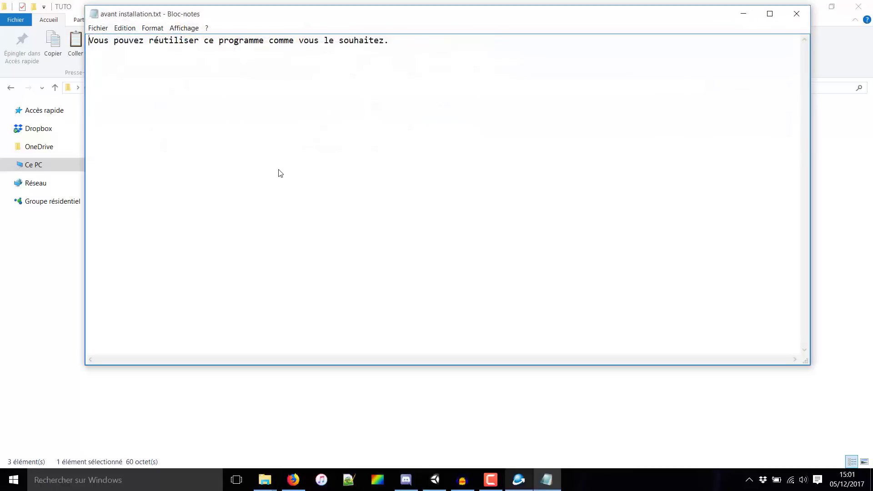
{"action": "key", "text": "ctrl+a"}
{"action": "type", "text": "Mer"}
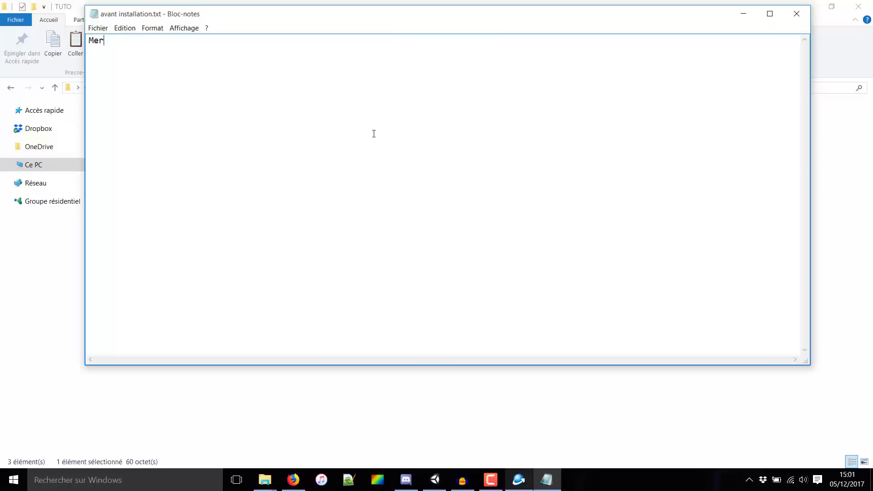
{"action": "type", "text": "ci d'avoir tl"}
{"action": "type", "text": "lécg"}
{"action": "type", "text": "arger mon jeu,"}
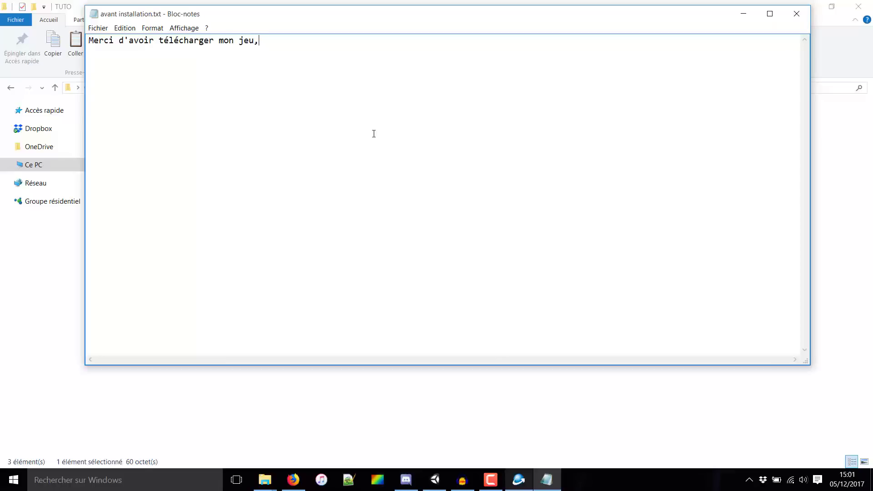
{"action": "type", "text": " j'espère que l'installation v"}
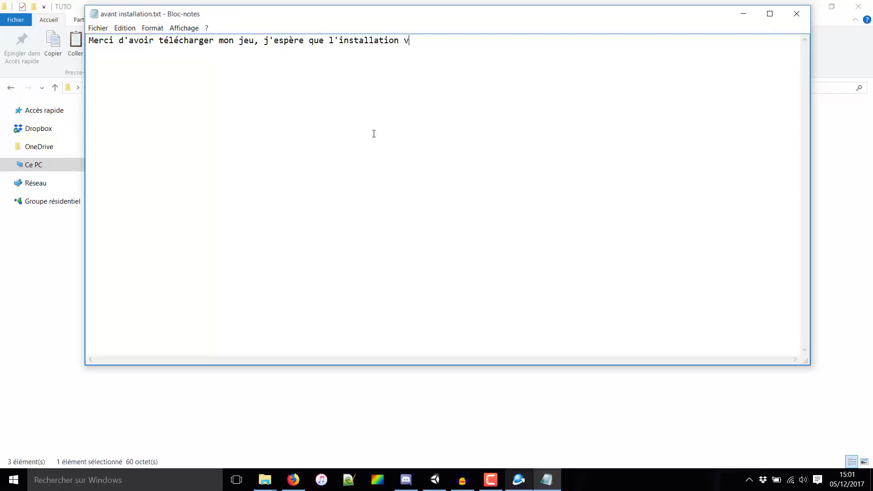
{"action": "type", "text": "a bie, sn se passer"}
Open apres installation.txt, replace the copied licence text with a post-installation message, and close the file
{"action": "key", "text": "Up"}
{"action": "key", "text": "Return"}
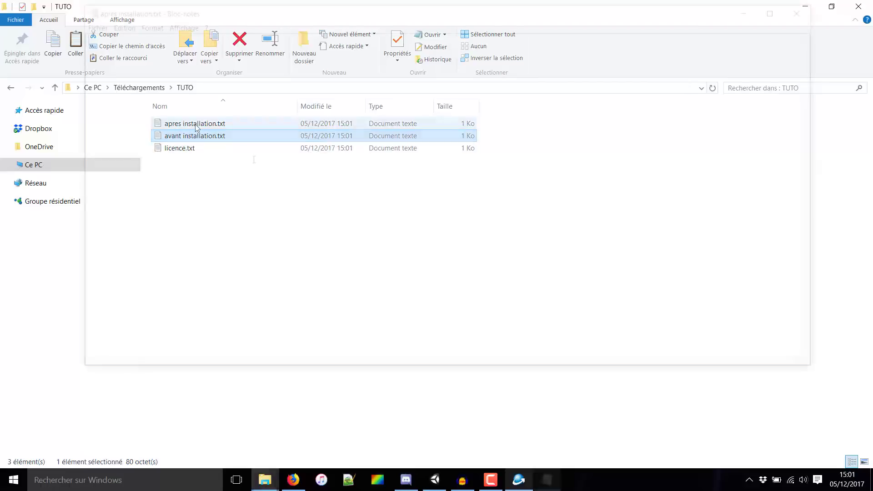
{"action": "key", "text": "alt+F4"}
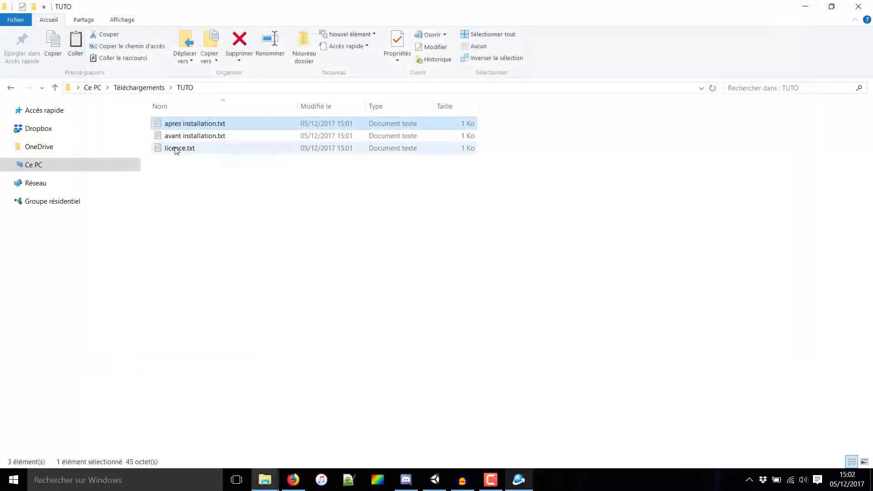
Switch back to the Inno Setup Script Wizard and set the license file to licence.txt from the TUTO folder
{"action": "key", "text": "alt+Tab"}
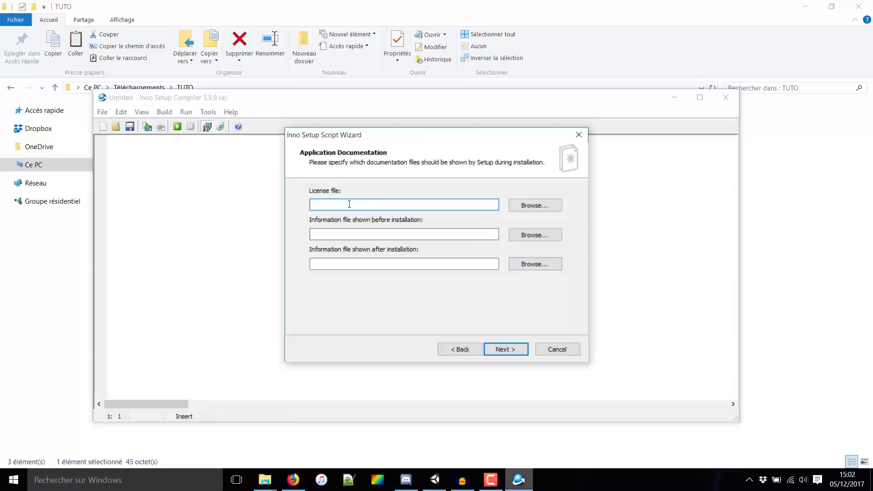
{"action": "left_click", "coordinate": [548, 205]}
{"action": "double_click", "coordinate": [383, 199]}
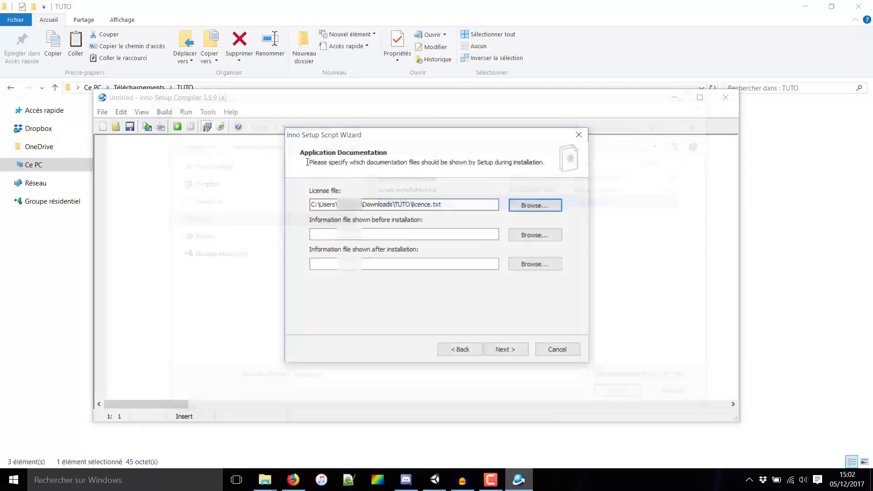
Set avant installation.txt as the pre-installation information file and apres installation.txt as the post-installation one, and continue to the setup languages
{"action": "left_click", "coordinate": [518, 233]}
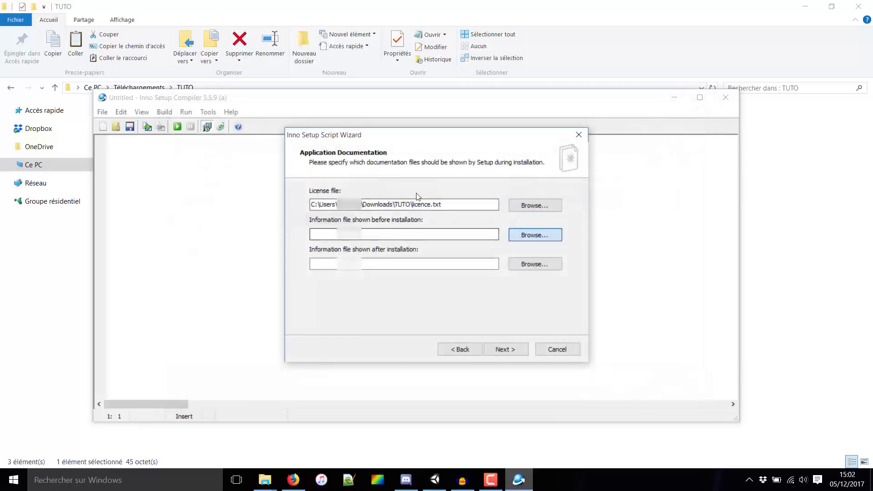
{"action": "double_click", "coordinate": [404, 188]}
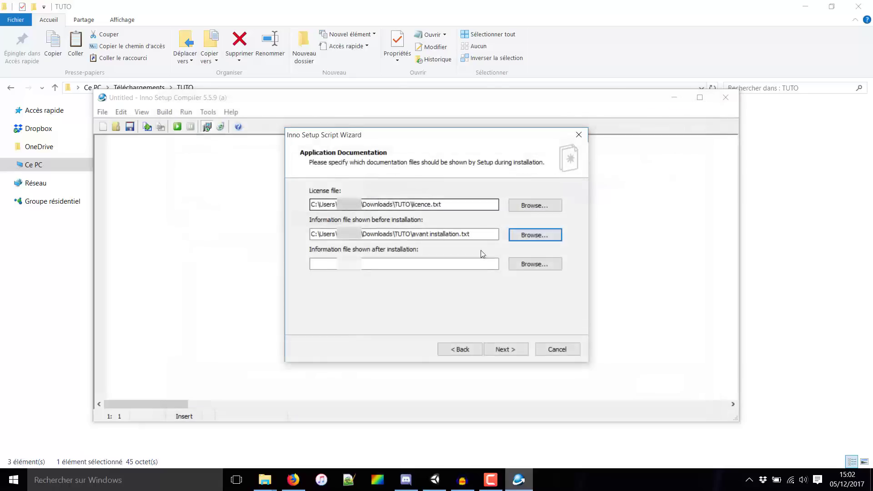
{"action": "left_click", "coordinate": [535, 263]}
{"action": "double_click", "coordinate": [403, 176]}
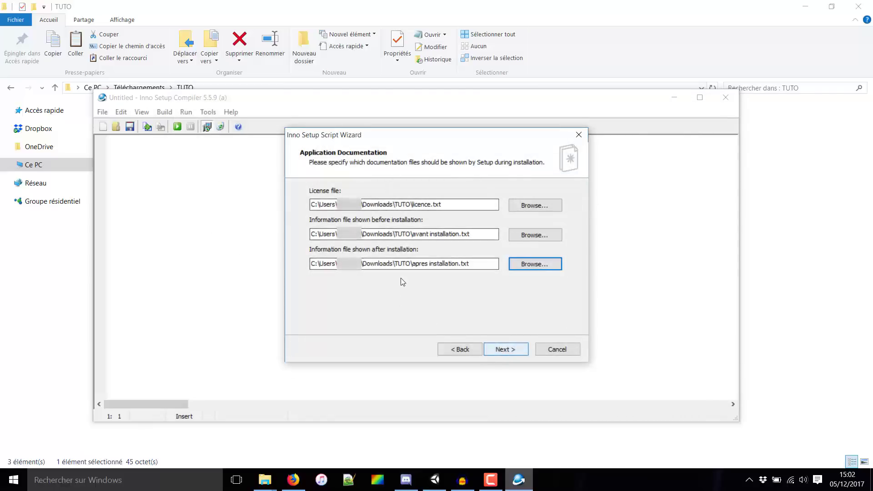
{"action": "key", "text": "alt+n"}
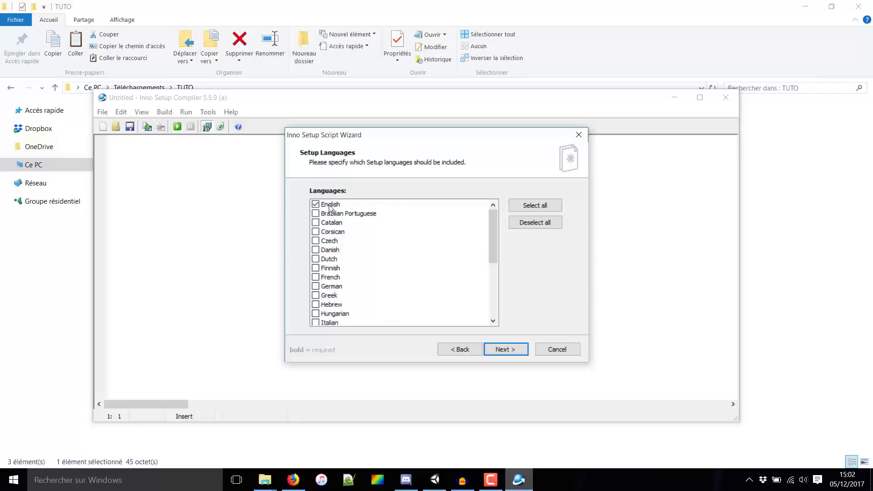
Include only English and French as setup languages and continue to the compiler settings
{"action": "scroll", "coordinate": [380, 238], "scroll_direction": "down", "scroll_amount": 5}
{"action": "scroll", "coordinate": [399, 272], "scroll_direction": "up", "scroll_amount": 5}
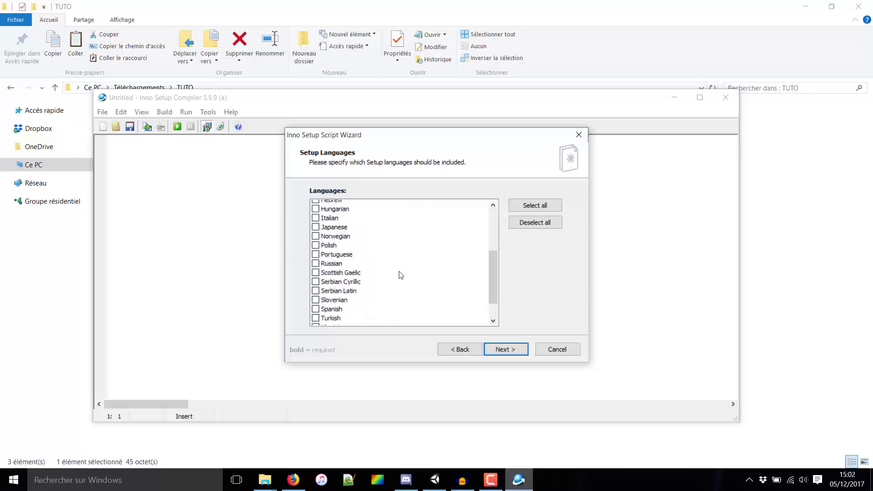
{"action": "left_click", "coordinate": [536, 205]}
{"action": "left_click", "coordinate": [537, 222]}
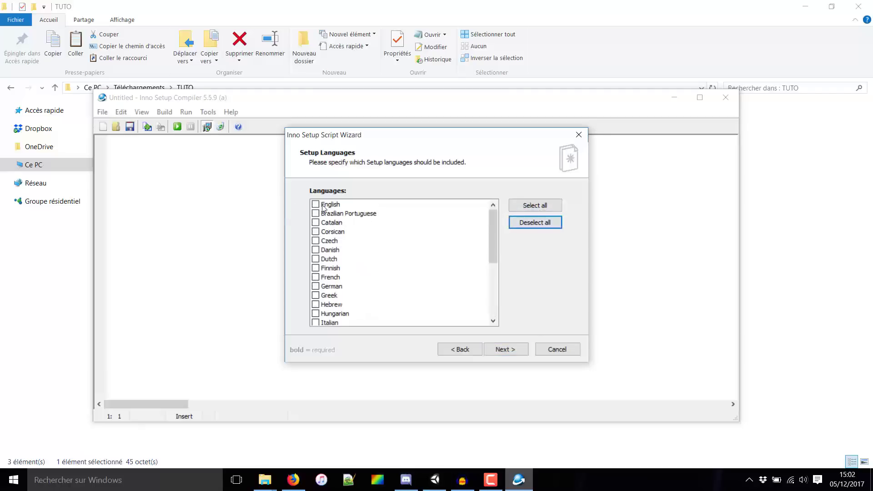
{"action": "left_click", "coordinate": [316, 205]}
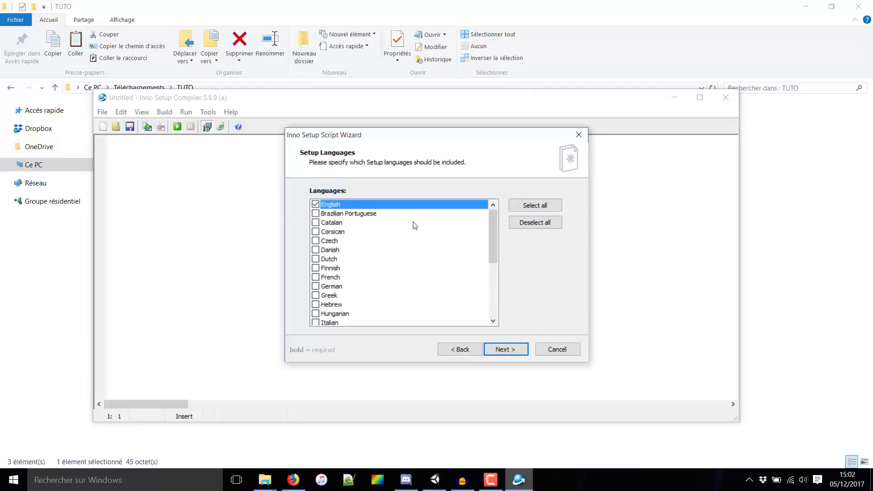
{"action": "left_click", "coordinate": [315, 277]}
{"action": "key", "text": "Return"}
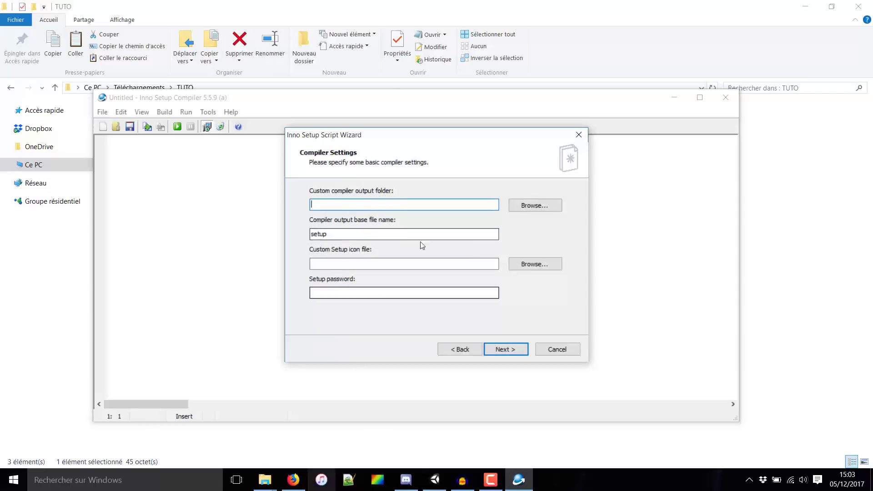
Set the compiler output folder to TUTO in Téléchargements and the output base file name to setupMonSuperJeu
{"action": "left_click", "coordinate": [522, 207]}
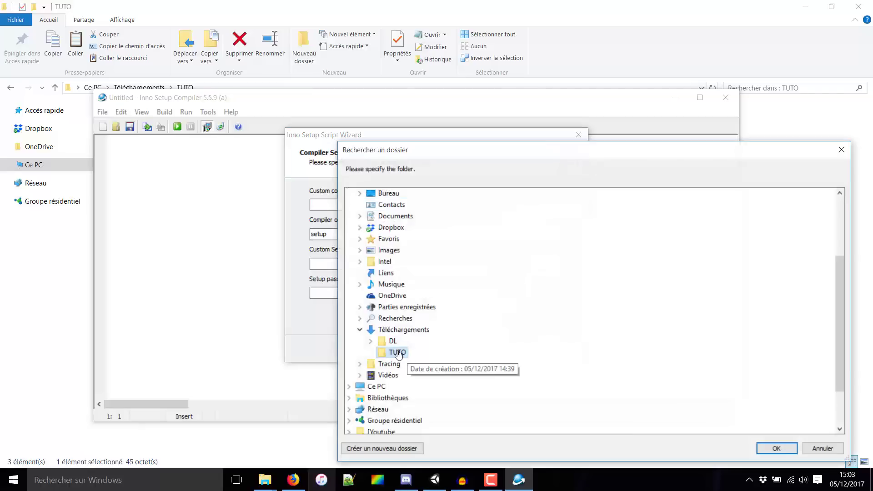
{"action": "left_click", "coordinate": [777, 448]}
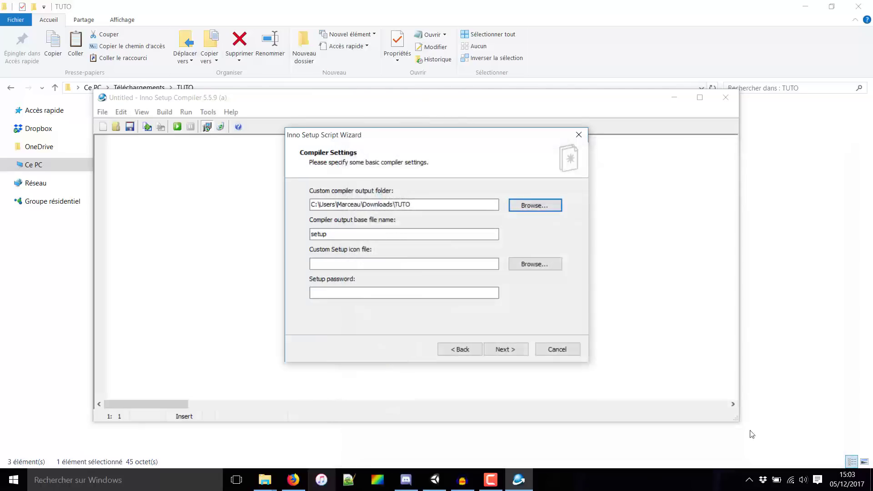
{"action": "left_click", "coordinate": [323, 233]}
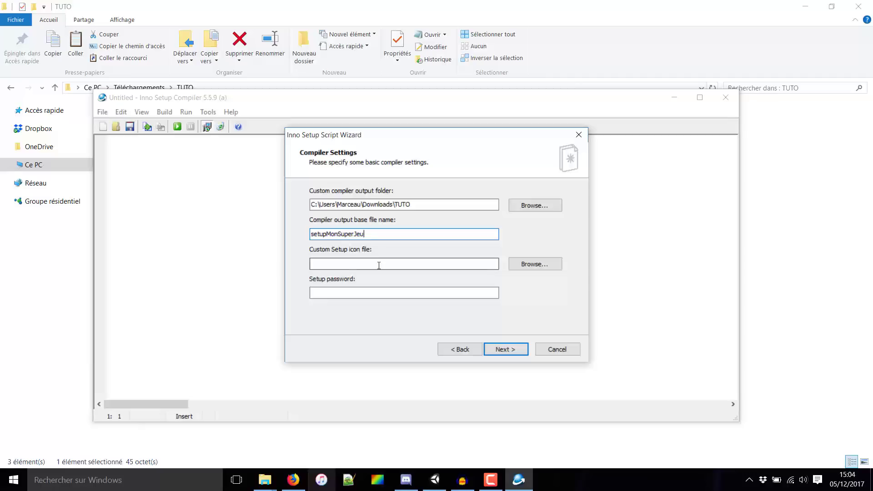
{"action": "left_click", "coordinate": [356, 263]}
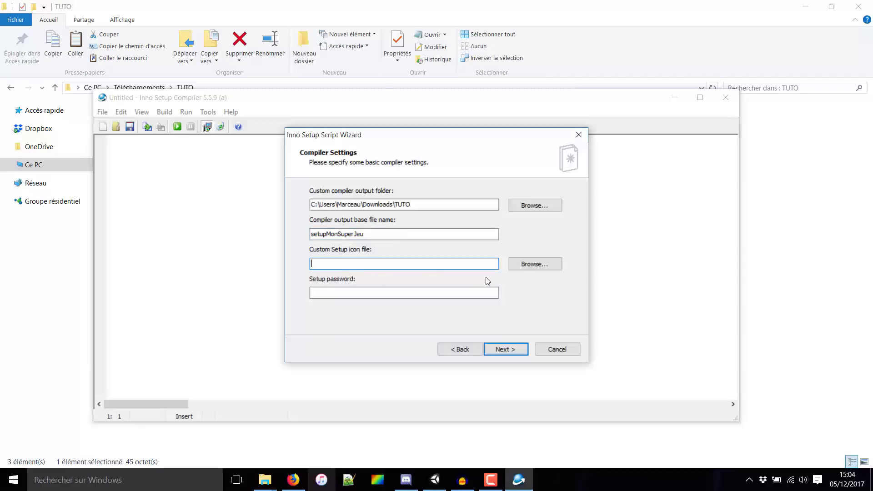
{"action": "left_click", "coordinate": [523, 266]}
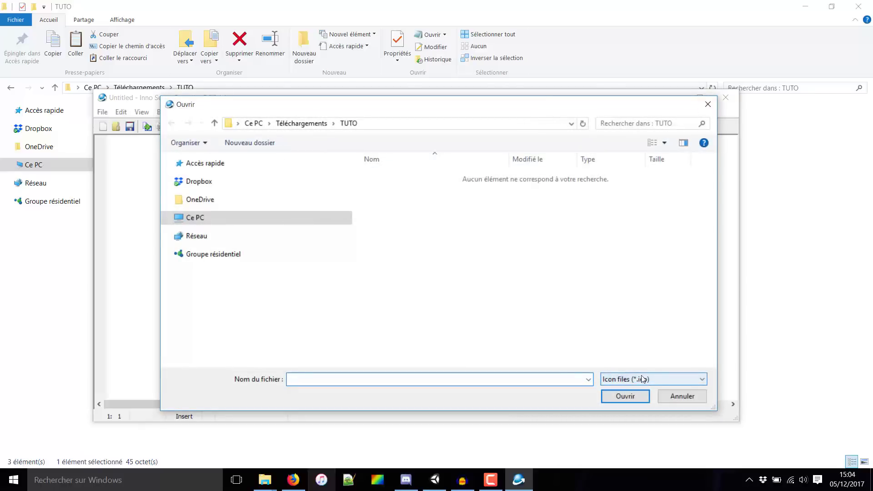
{"action": "left_click", "coordinate": [708, 104]}
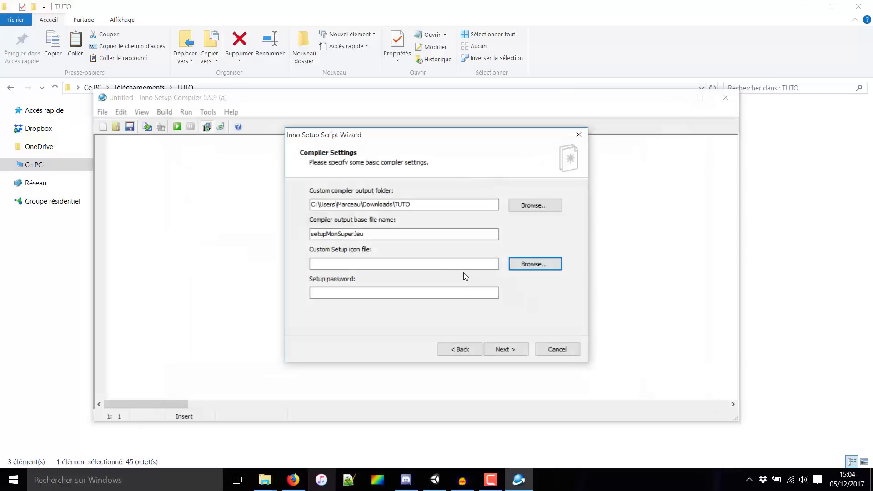
{"action": "left_click", "coordinate": [436, 263]}
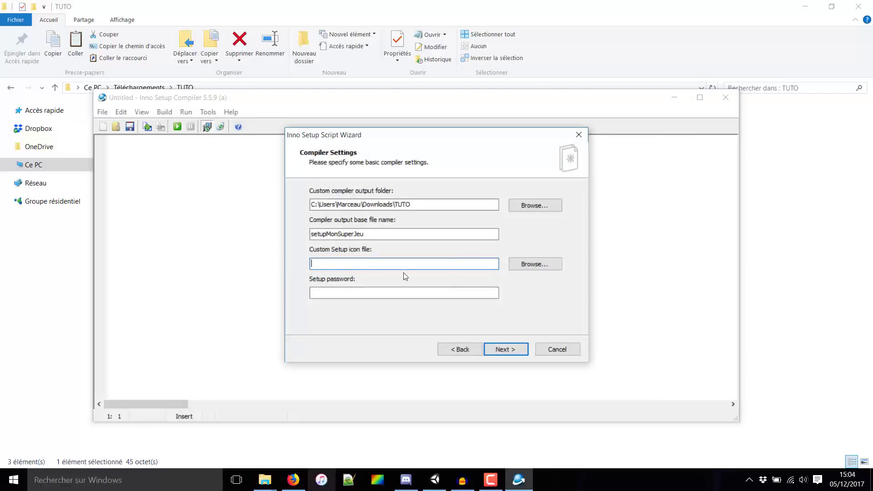
{"action": "left_click", "coordinate": [359, 294]}
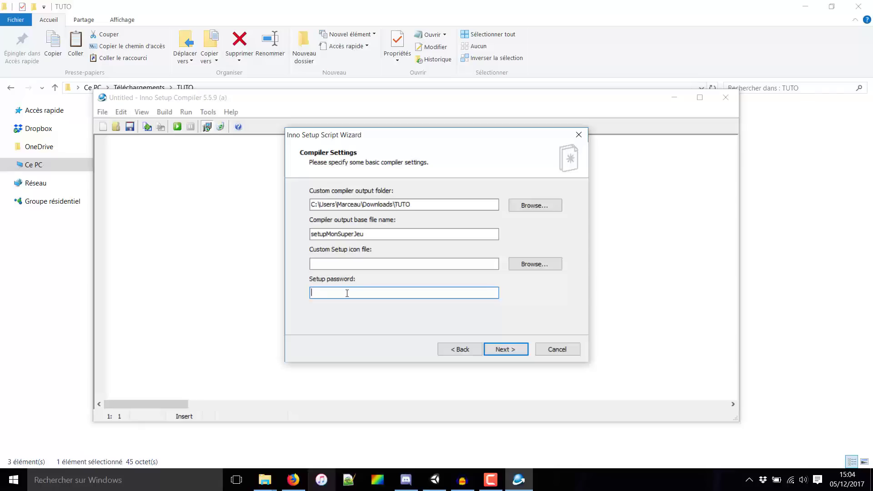
Finish the wizard without a custom icon or setup password, and compile the generated script without saving it
{"action": "left_click", "coordinate": [499, 350]}
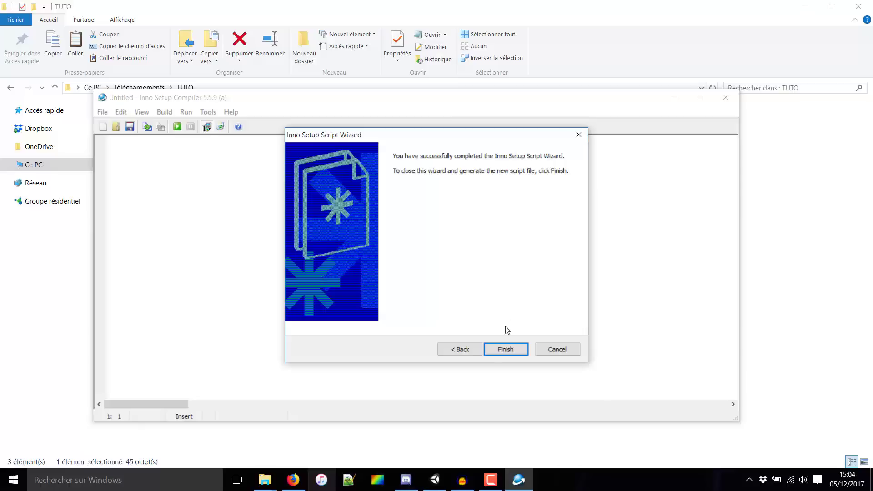
{"action": "left_click", "coordinate": [506, 353]}
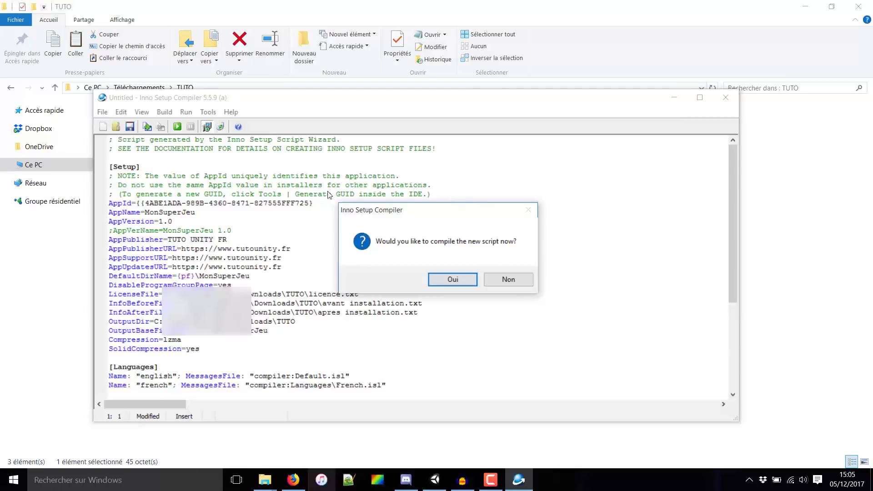
{"action": "left_click", "coordinate": [453, 280]}
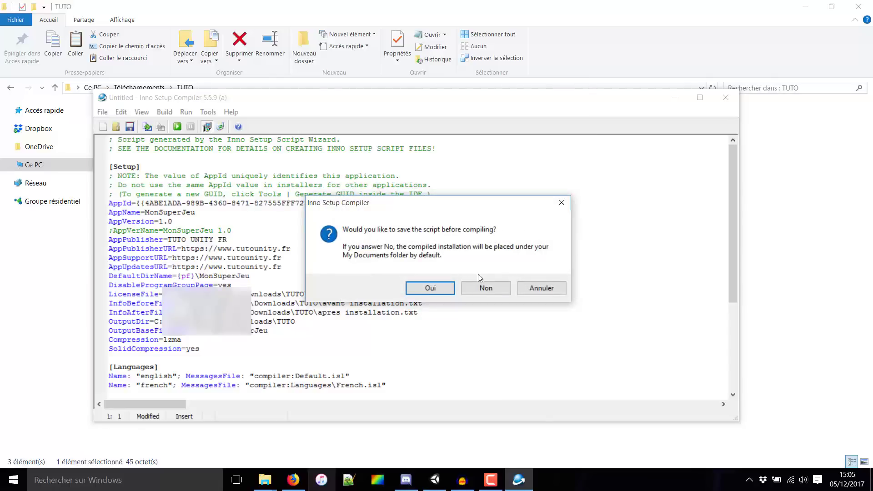
{"action": "left_click", "coordinate": [484, 290]}
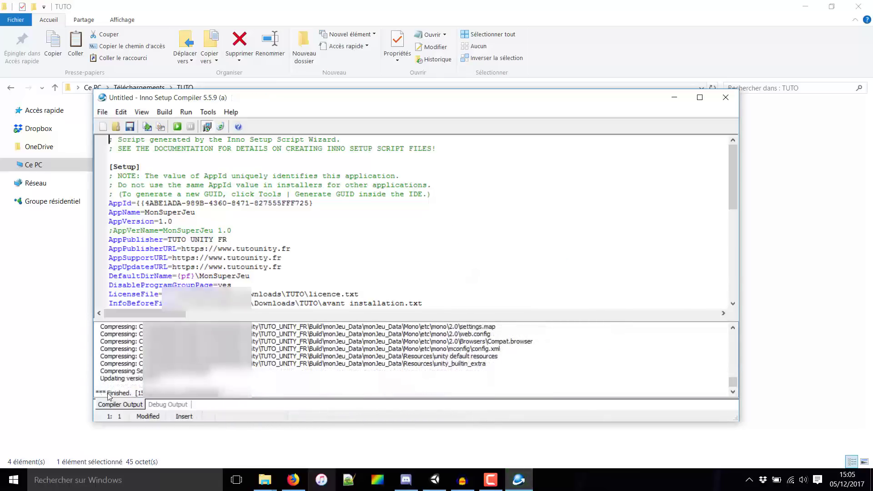
Switch to the TUTO folder in File Explorer and run setupMonSuperJeu.exe
{"action": "left_click", "coordinate": [356, 3]}
{"action": "left_click", "coordinate": [234, 223]}
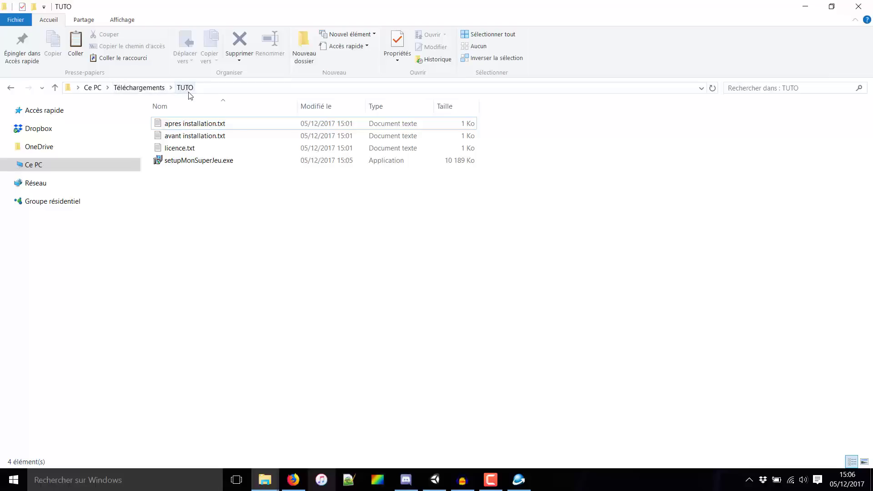
{"action": "left_click", "coordinate": [187, 164]}
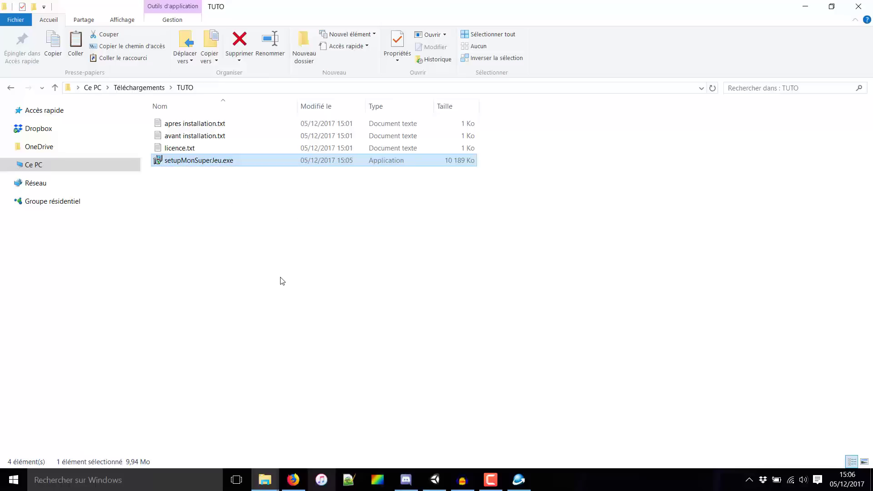
{"action": "left_click", "coordinate": [229, 175]}
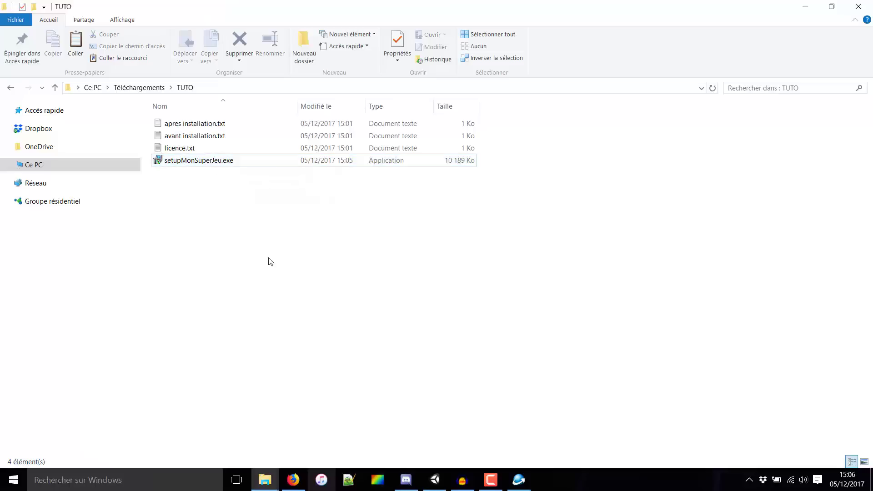
{"action": "double_click", "coordinate": [194, 162]}
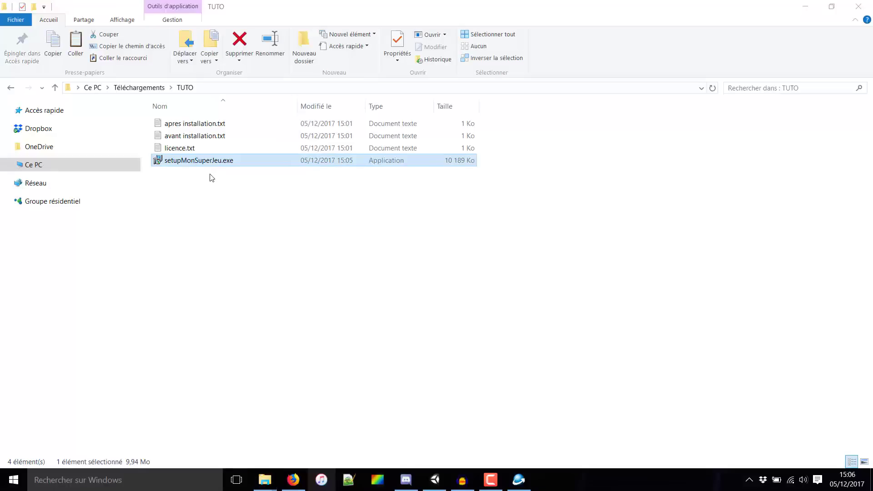
Choose Français as the installer language and start the MonSuperJeu installation assistant
{"action": "left_click", "coordinate": [418, 243]}
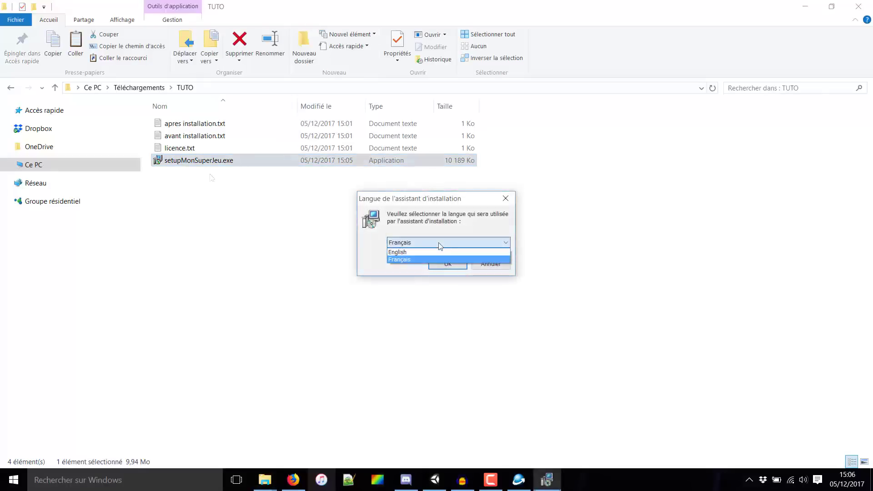
{"action": "left_click", "coordinate": [409, 260]}
{"action": "left_click", "coordinate": [445, 264]}
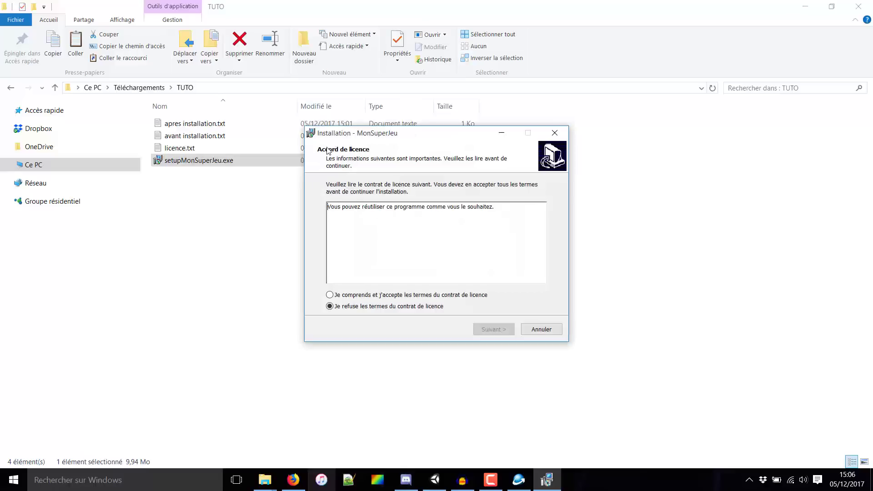
Read and accept the licence agreement, and continue past the information page to the destination folder
{"action": "left_click_drag", "start_coordinate": [335, 209], "coordinate": [498, 214]}
{"action": "left_click", "coordinate": [501, 214]}
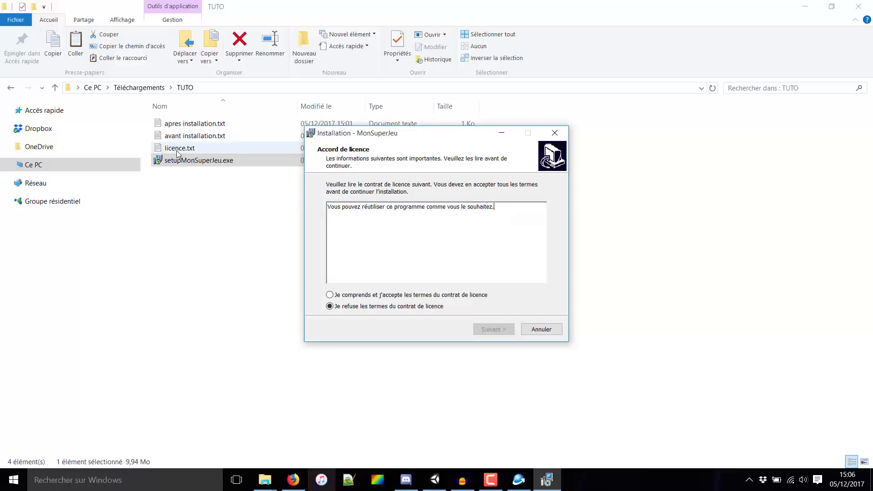
{"action": "left_click", "coordinate": [384, 297]}
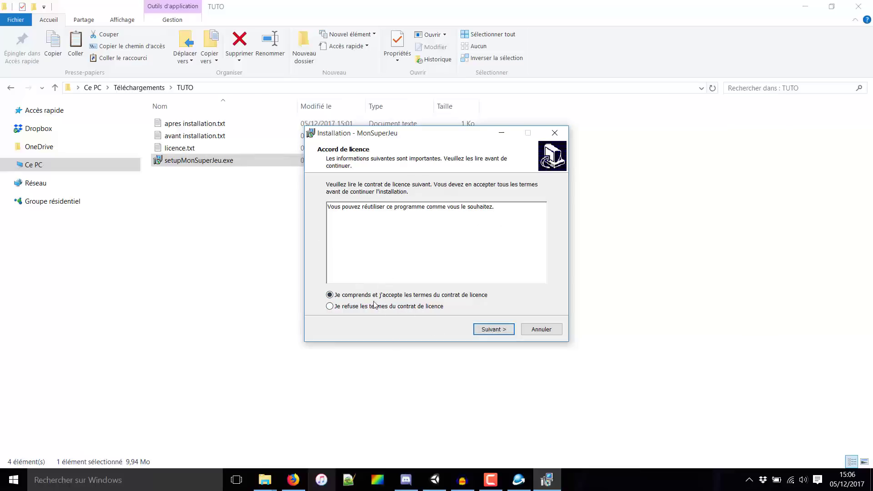
{"action": "left_click", "coordinate": [504, 331]}
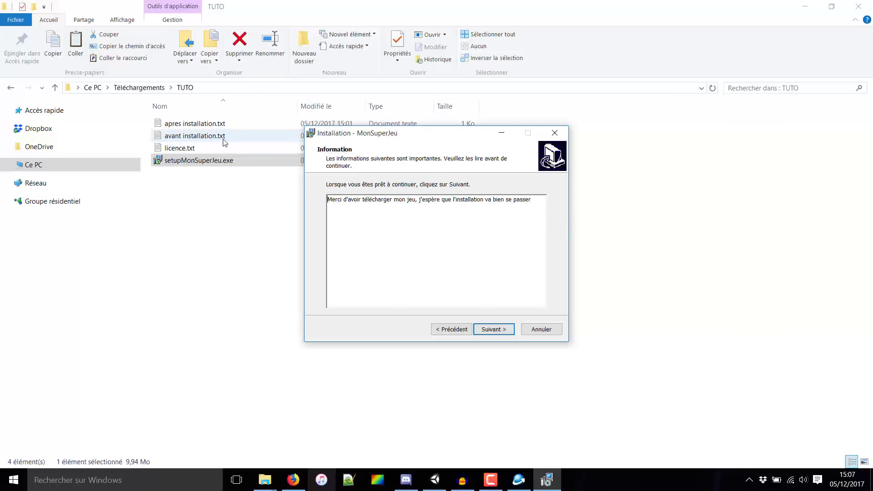
{"action": "left_click", "coordinate": [500, 331]}
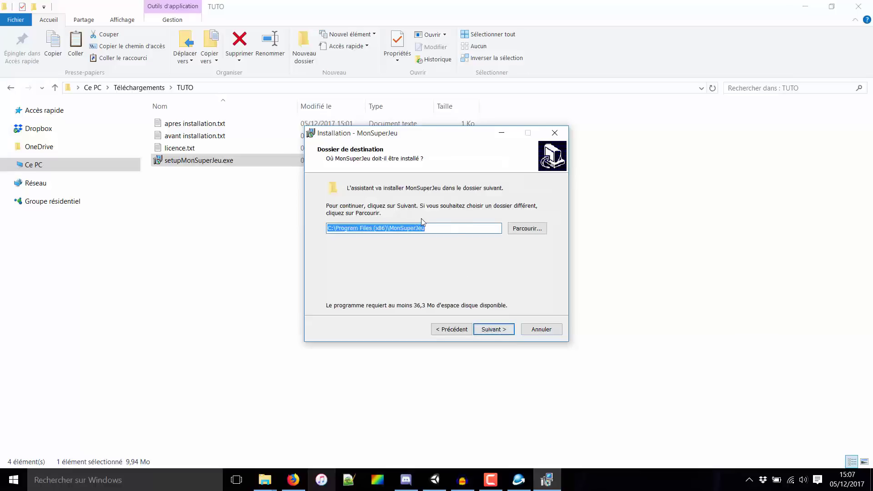
{"action": "left_click", "coordinate": [386, 230]}
{"action": "left_click_drag", "start_coordinate": [356, 228], "coordinate": [338, 226]}
{"action": "left_click_drag", "start_coordinate": [432, 229], "coordinate": [390, 228]}
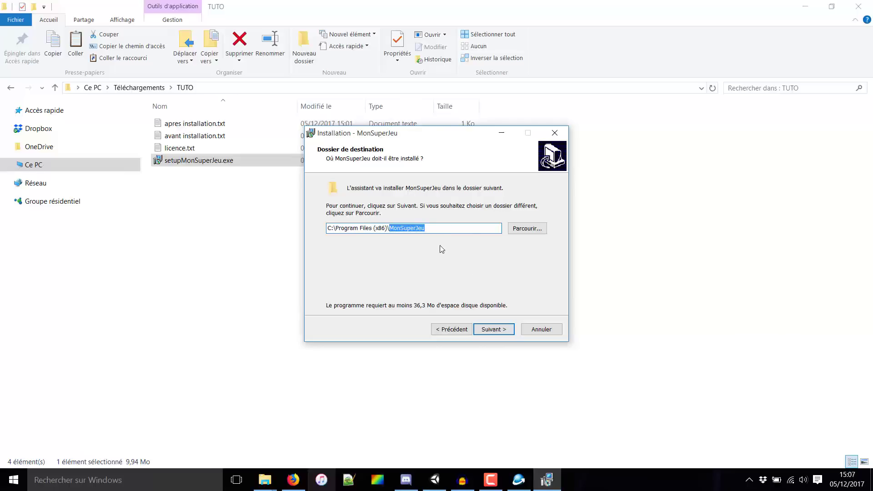
{"action": "left_click", "coordinate": [446, 230]}
{"action": "key", "text": "BackSpace"}
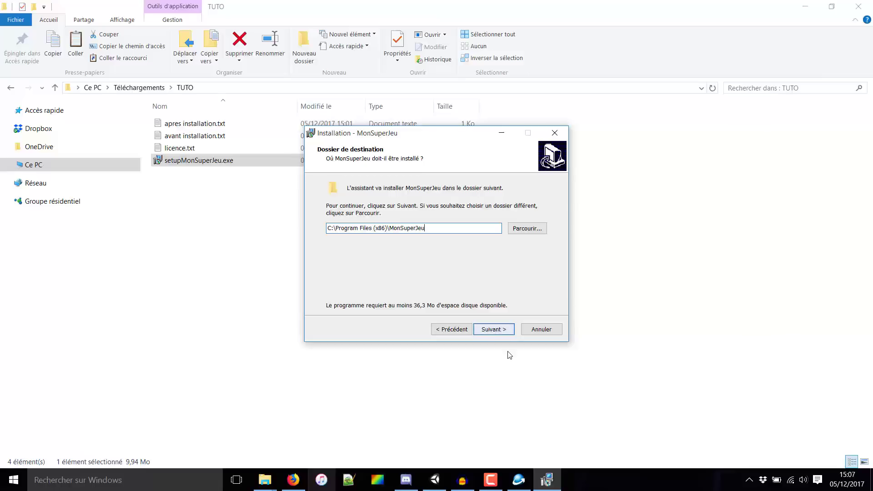
Keep C:\Program Files (x86)\MonSuperJeu as the destination, enable the desktop icon, and continue to the installation summary
{"action": "left_click", "coordinate": [503, 333]}
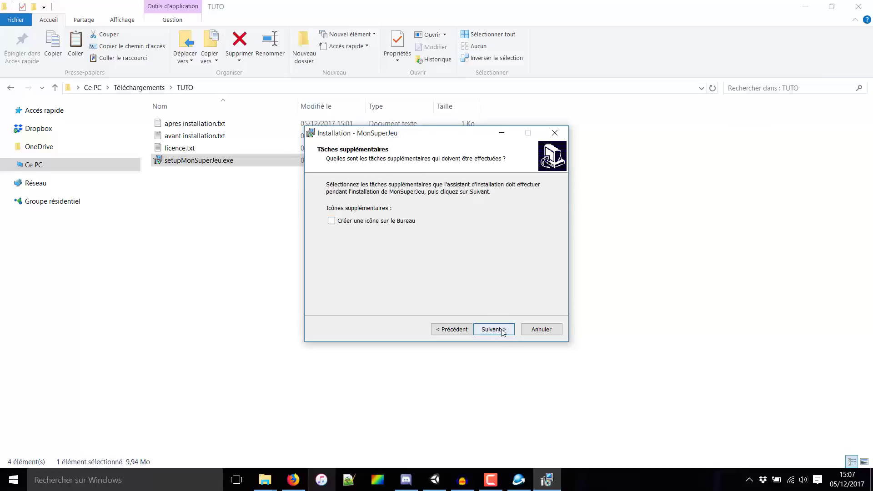
{"action": "left_click", "coordinate": [364, 221]}
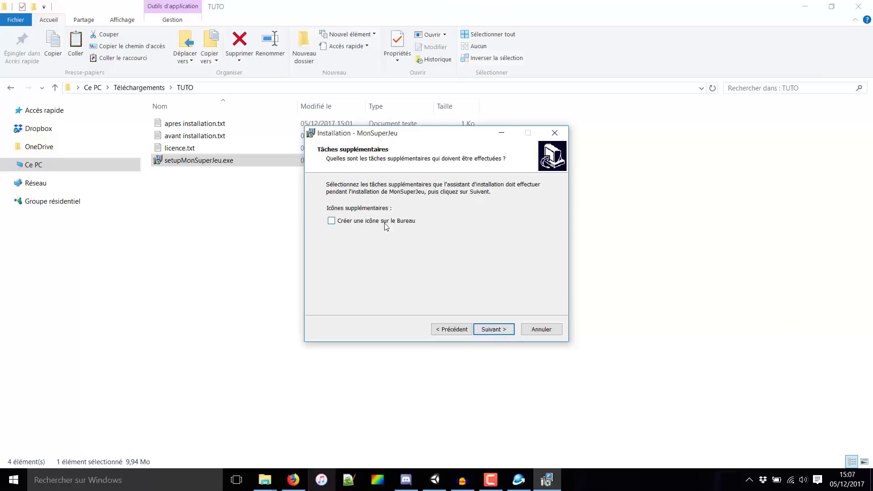
{"action": "left_click", "coordinate": [490, 331]}
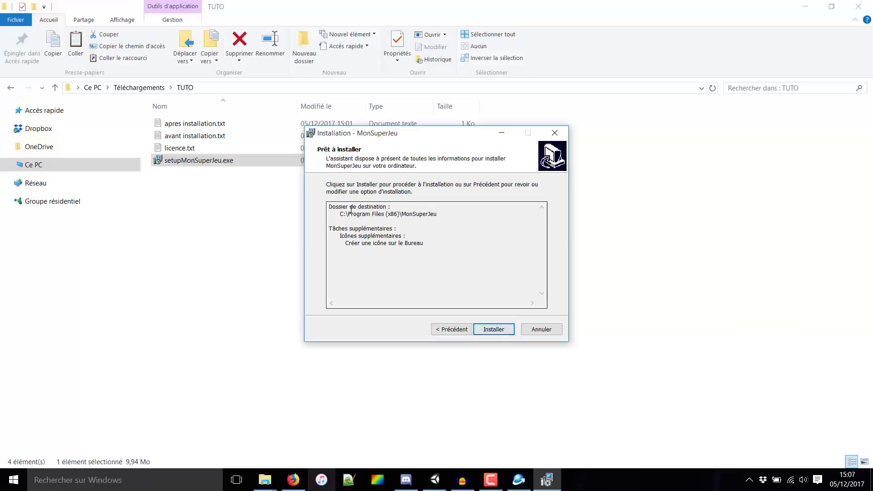
Install MonSuperJeu, continue past the post-installation information page, and finish the assistant with the option to run MonSuperJeu enabled
{"action": "left_click", "coordinate": [499, 336]}
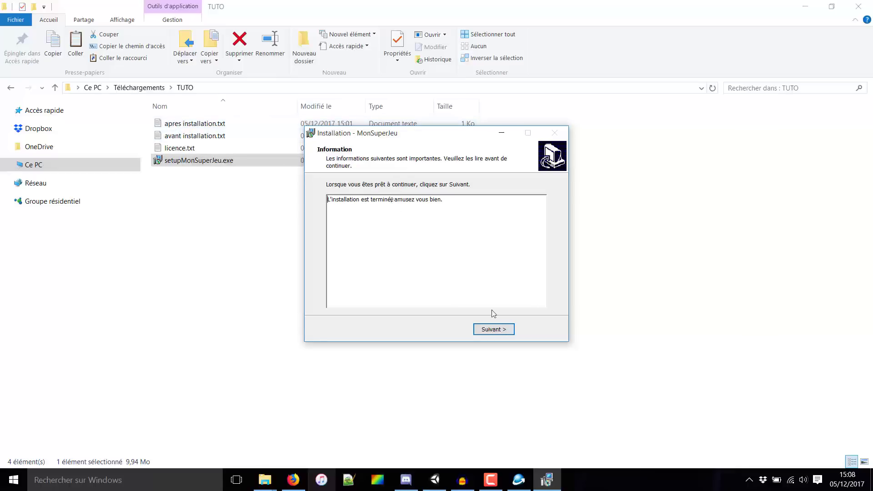
{"action": "left_click", "coordinate": [503, 332]}
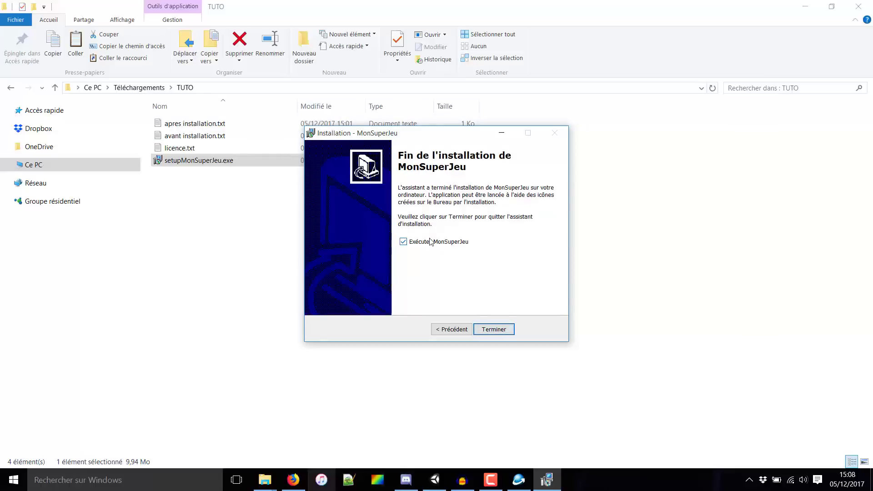
{"action": "left_click", "coordinate": [495, 330]}
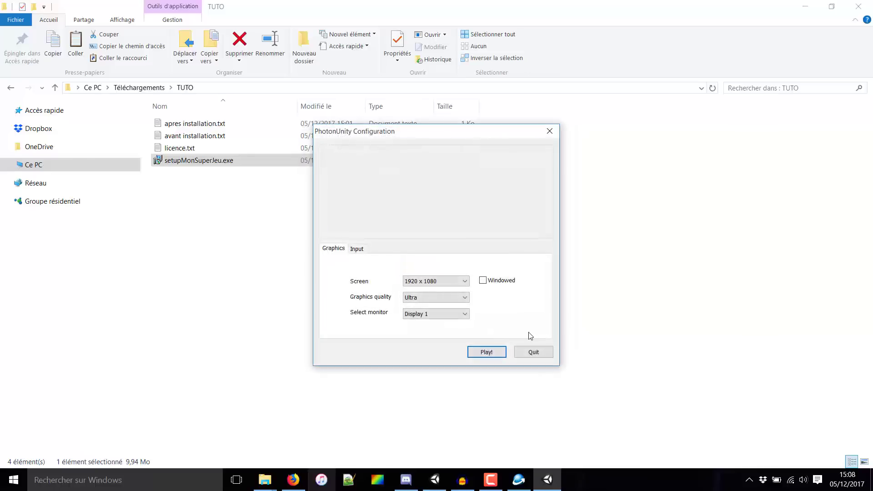
Check the resolution, quality and monitor options, launch the game at 1920 x 1080, Ultra, on Display 1, and close it
{"action": "left_click", "coordinate": [428, 281]}
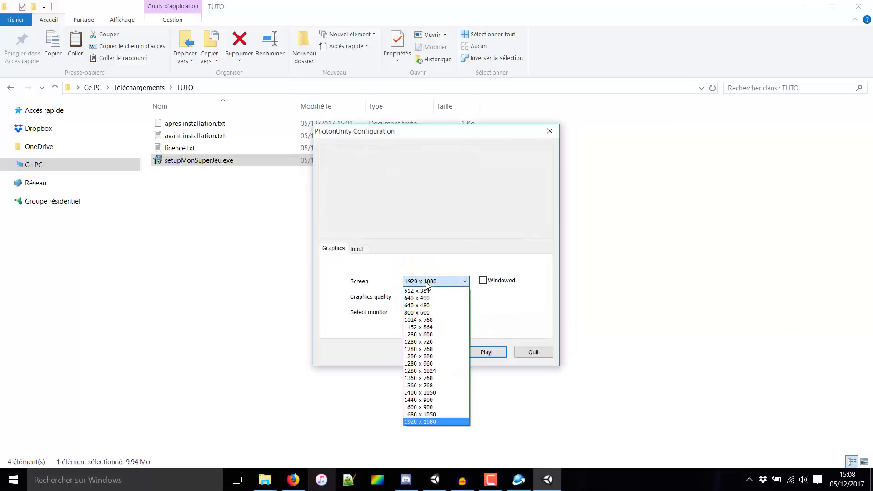
{"action": "left_click", "coordinate": [435, 282]}
{"action": "left_click", "coordinate": [434, 297]}
{"action": "left_click", "coordinate": [434, 298]}
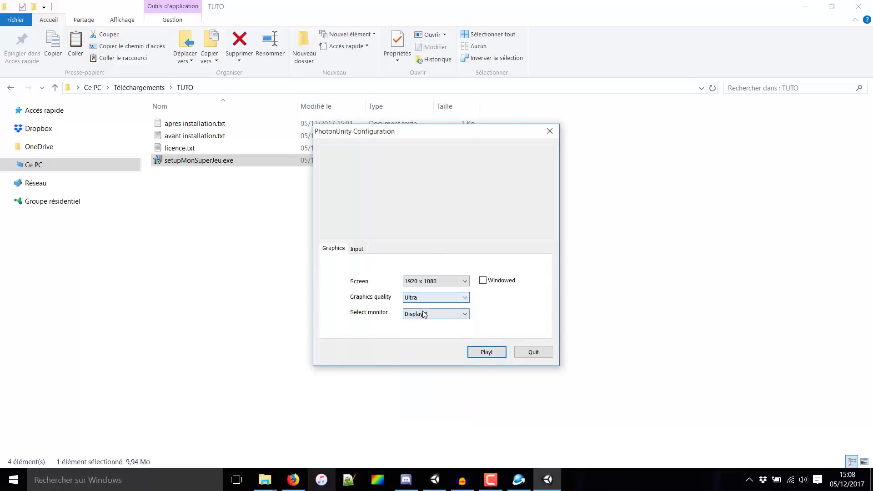
{"action": "left_click", "coordinate": [427, 313]}
{"action": "left_click", "coordinate": [427, 324]}
{"action": "left_click", "coordinate": [487, 352]}
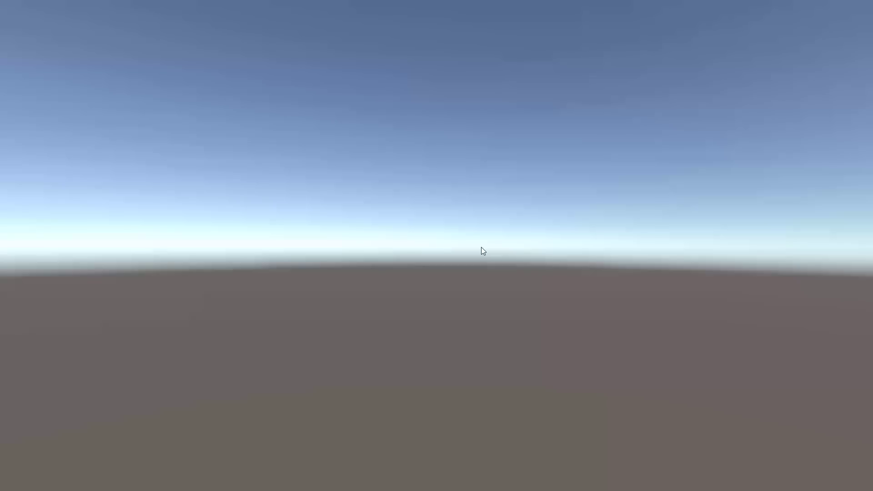
{"action": "key", "text": "alt+F4"}
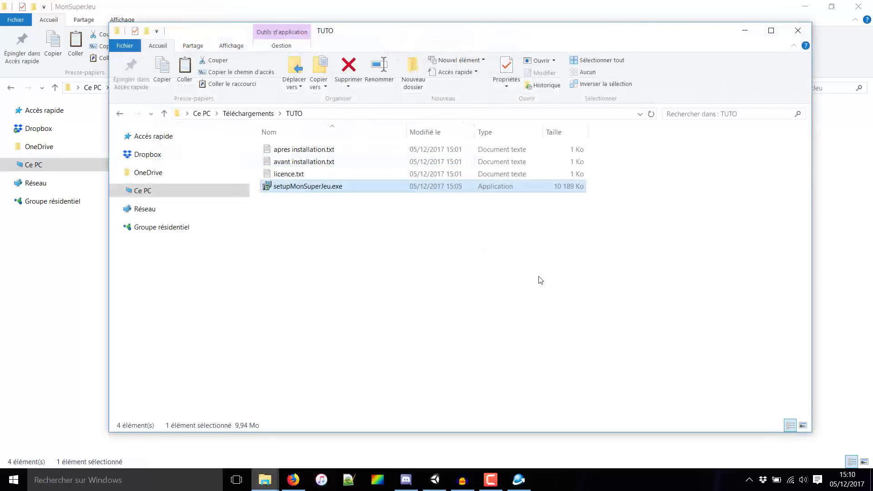
Close the TUTO folder window, run unins000.exe from the Program Files (x86)\MonSuperJeu folder, and confirm the complete uninstallation of MonSuperJeu
{"action": "left_click", "coordinate": [358, 205]}
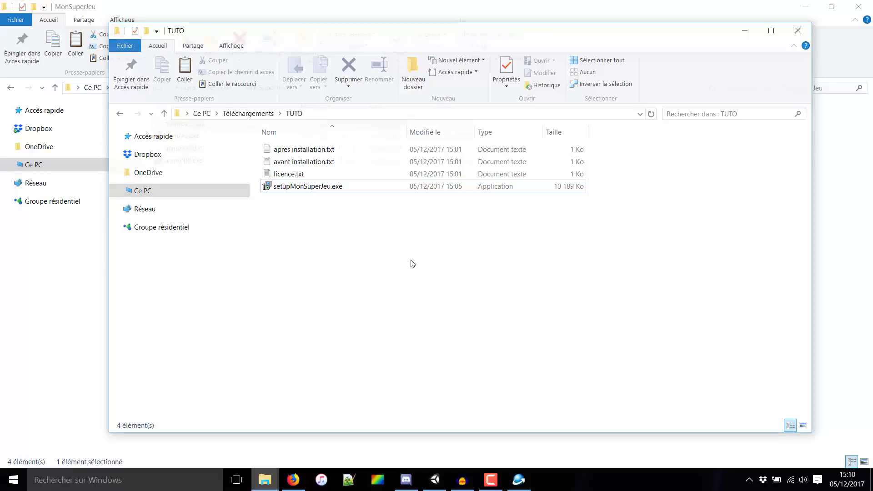
{"action": "key", "text": "ctrl+w"}
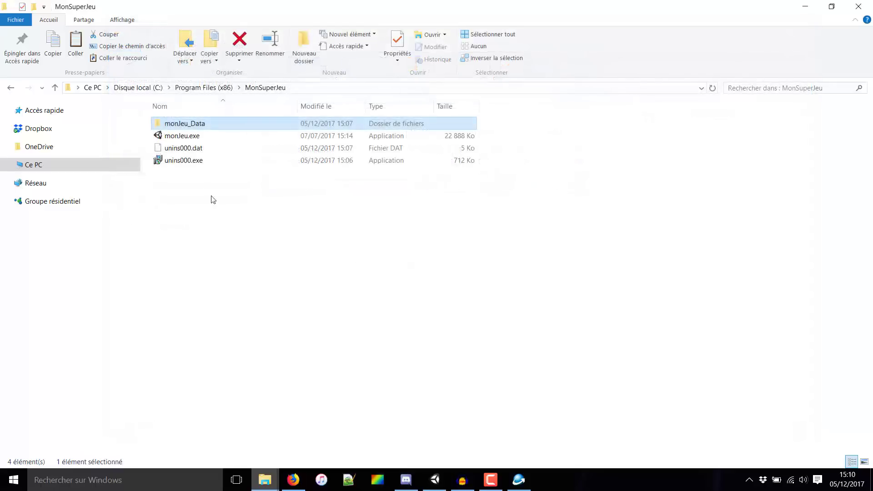
{"action": "mouse_move", "coordinate": [182, 163]}
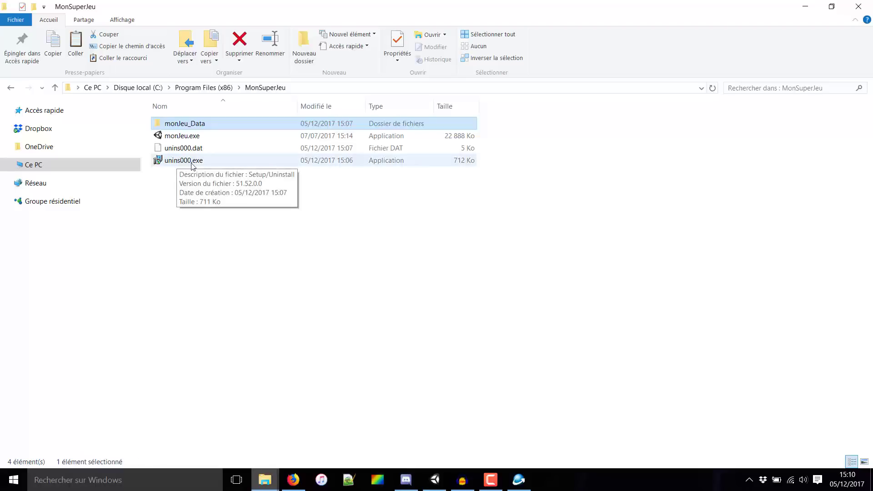
{"action": "double_click", "coordinate": [203, 185]}
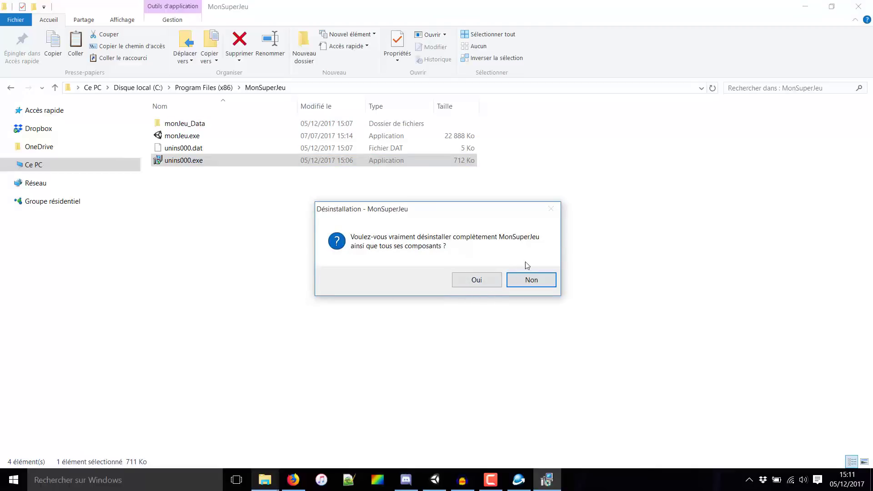
{"action": "left_click", "coordinate": [479, 281]}
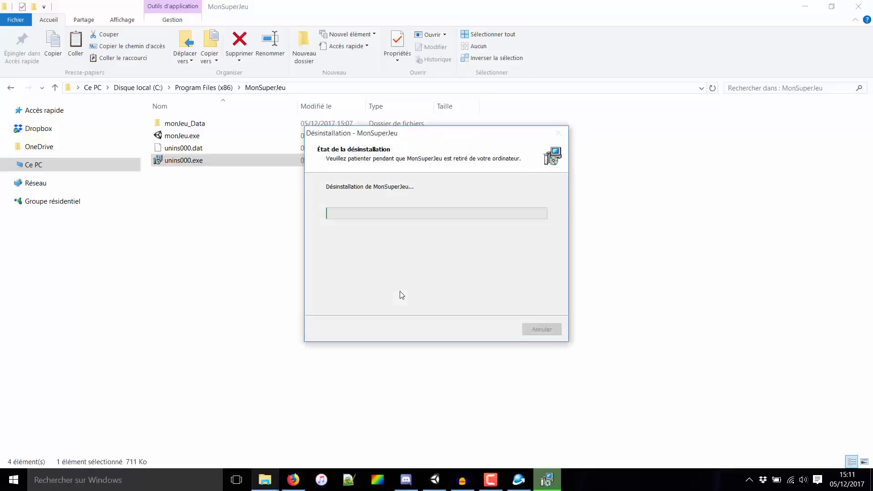